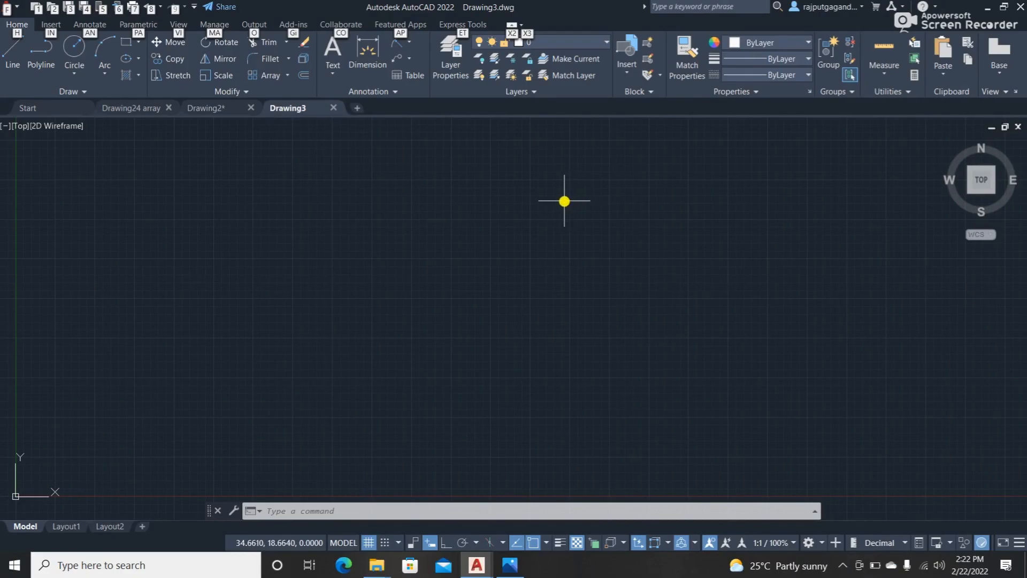
# Step: Draw a single vertical line in the empty drawing with Ortho mode turned on
pyautogui.press('alt')
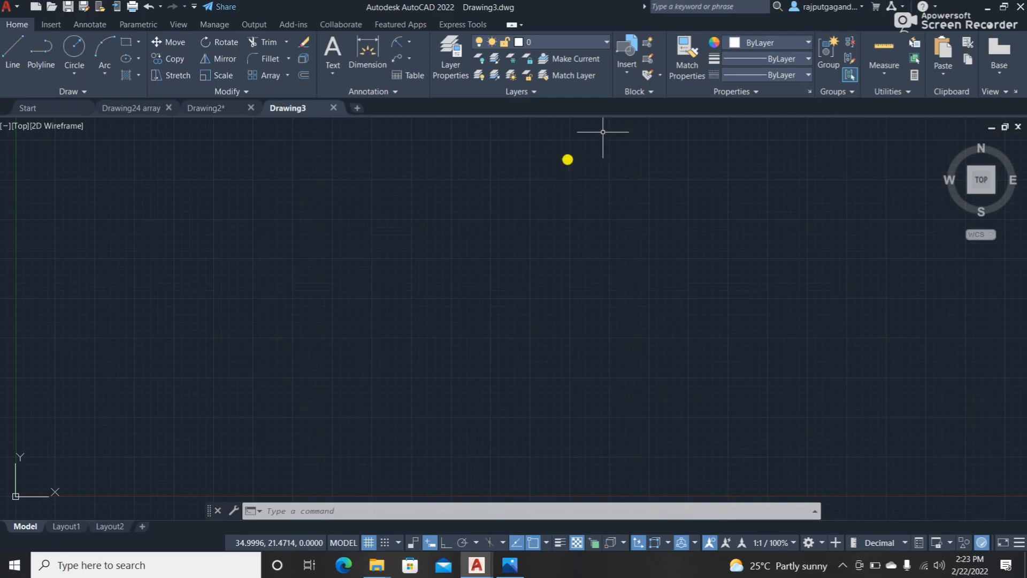
pyautogui.click(13, 51)
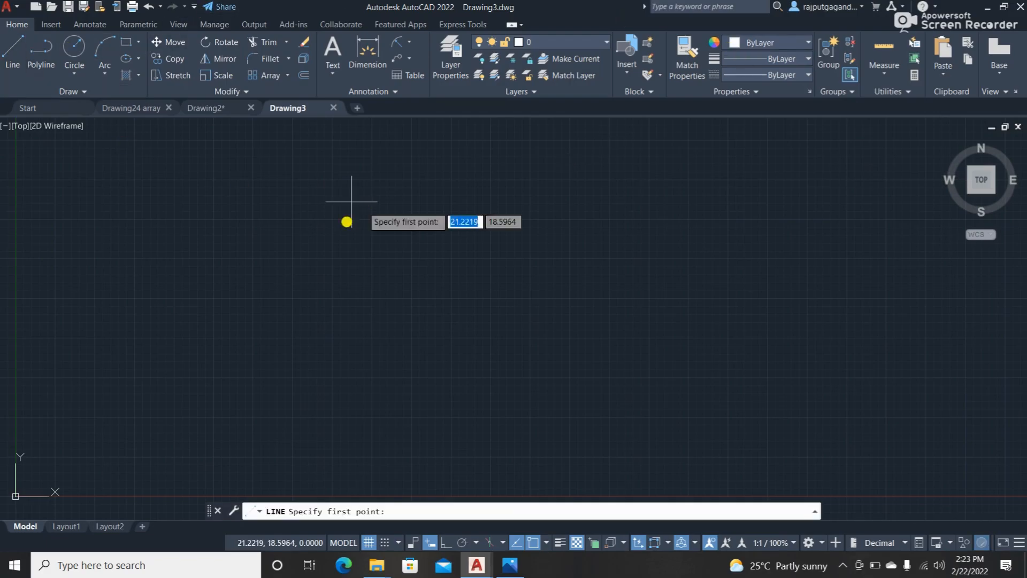
pyautogui.click(235, 249)
pyautogui.click(453, 540)
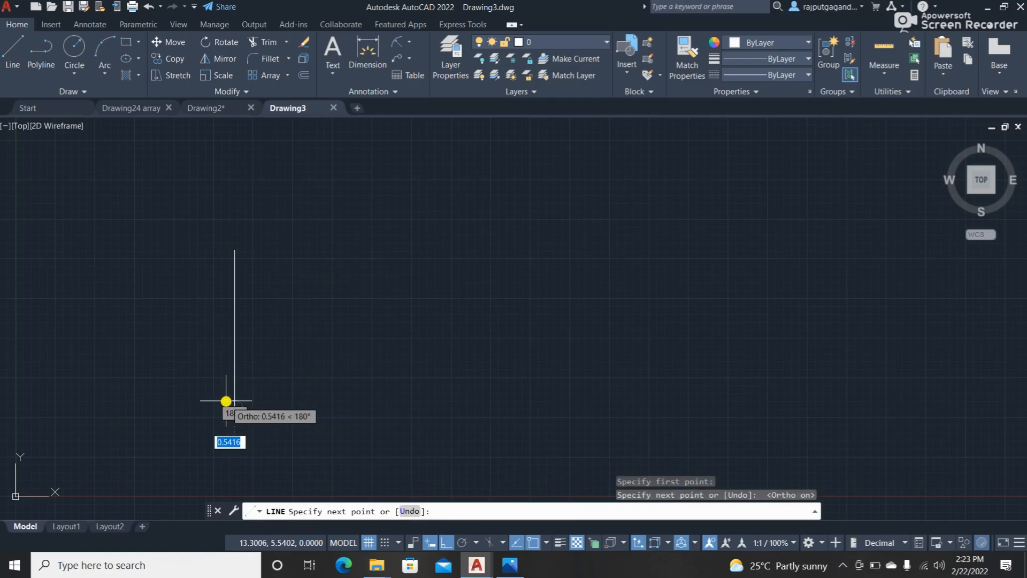
pyautogui.press('Escape')
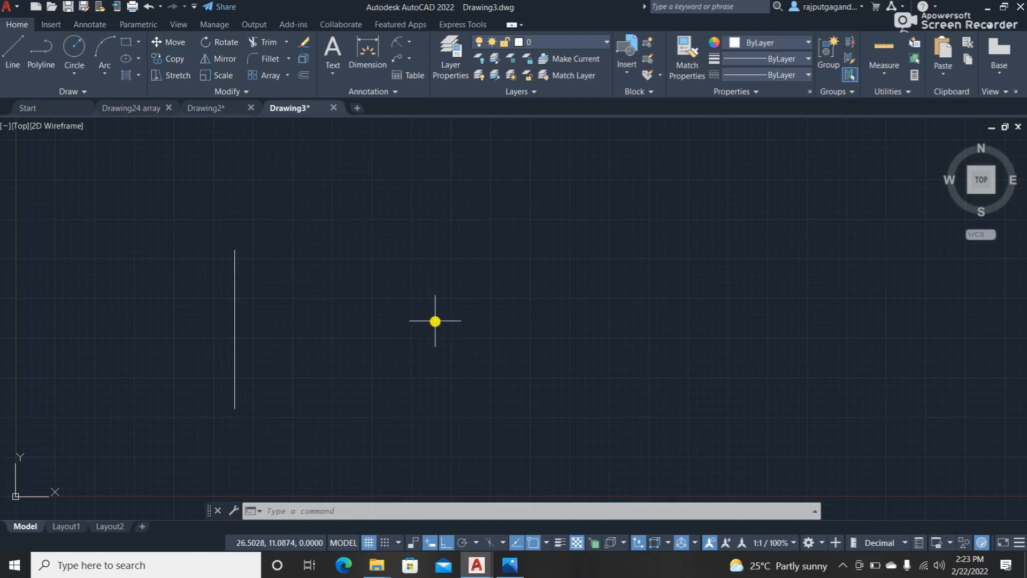
pyautogui.write('o')
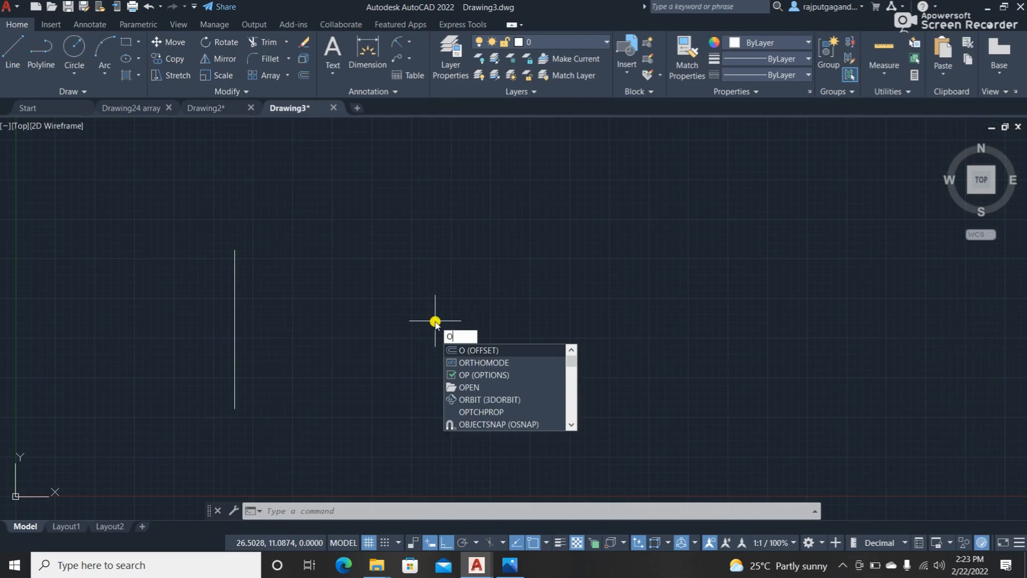
pyautogui.press('Return')
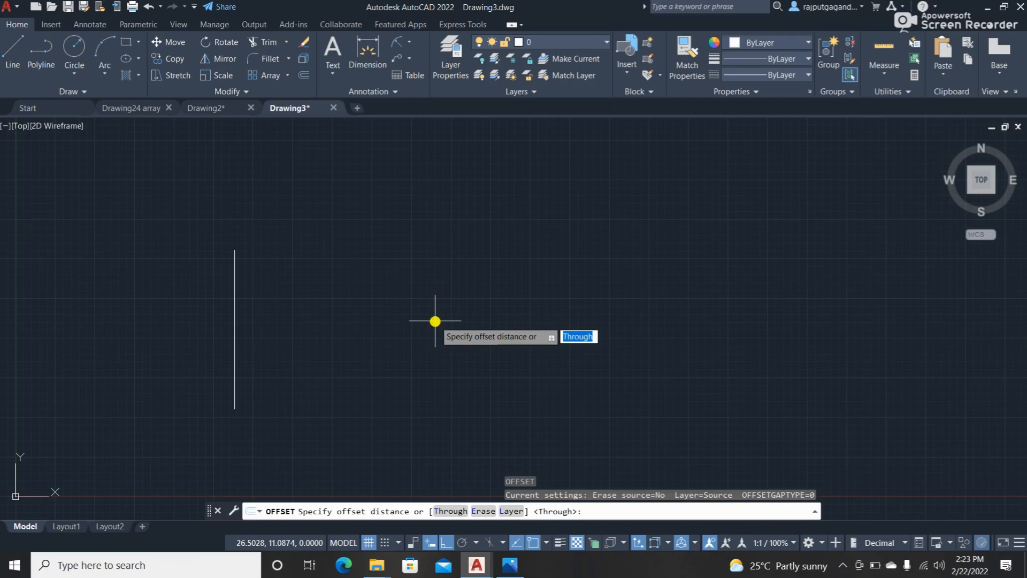
pyautogui.write('10')
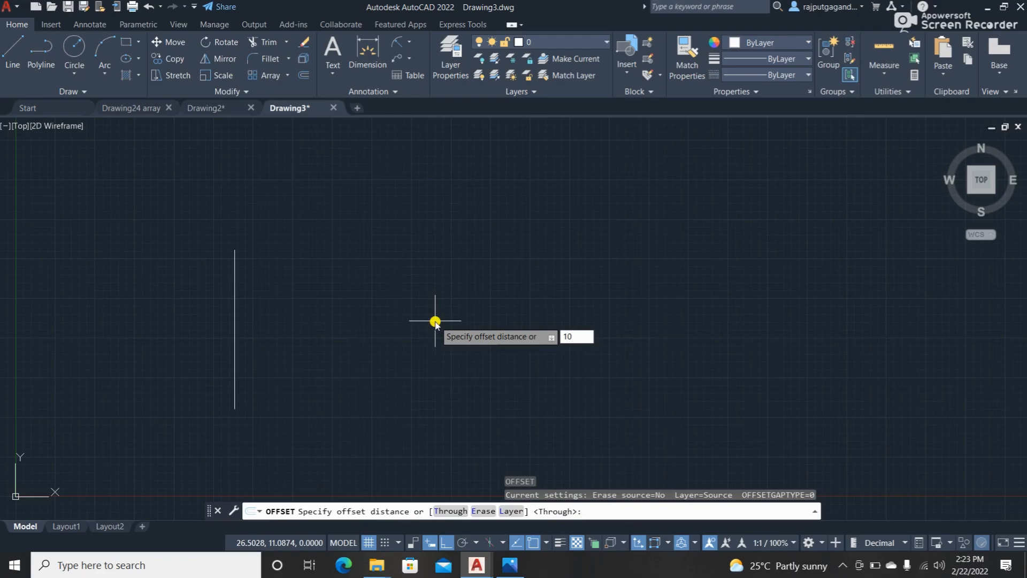
pyautogui.press('Return')
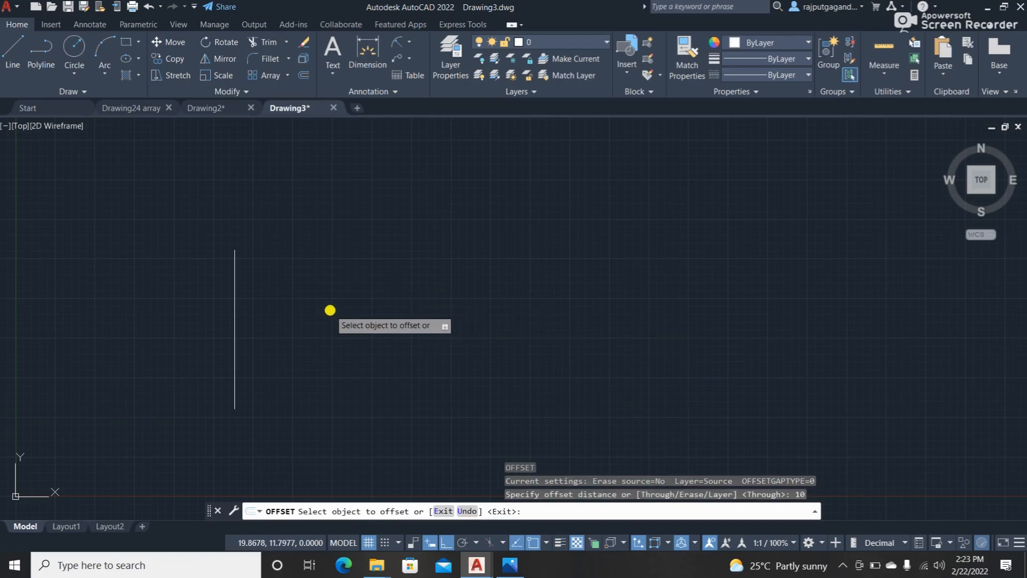
pyautogui.click(235, 336)
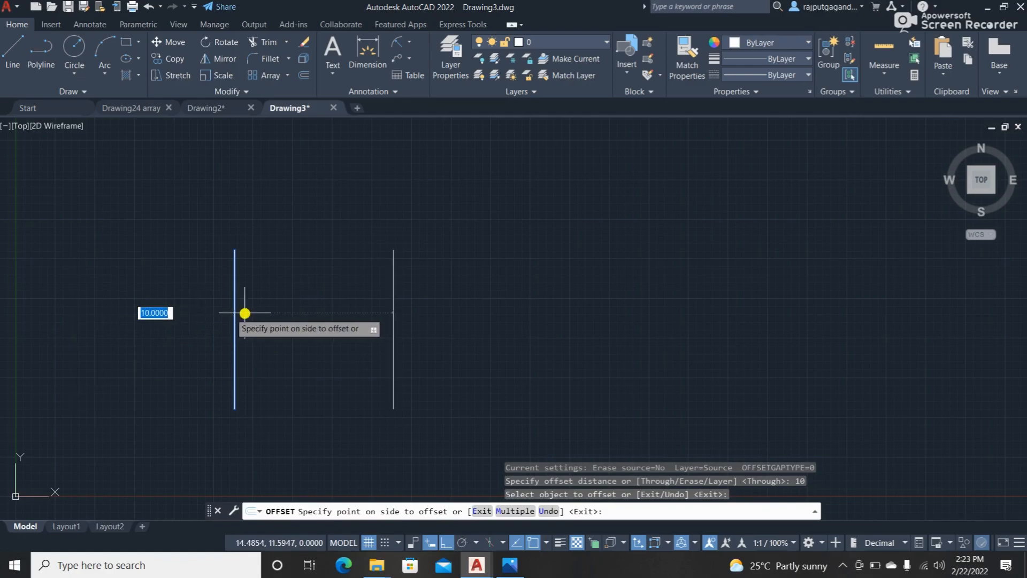
pyautogui.press('Escape')
# Step: Offset the vertical line to the right by 3 units three times, each time starting from the newest line
pyautogui.write('o')
pyautogui.press('Return')
pyautogui.write('3')
pyautogui.press('Return')
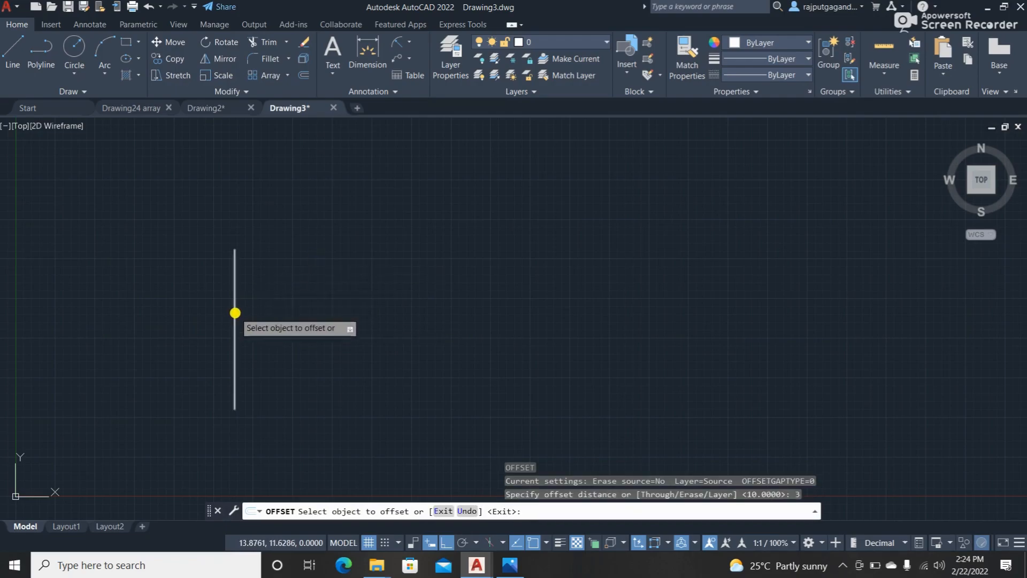
pyautogui.click(234, 313)
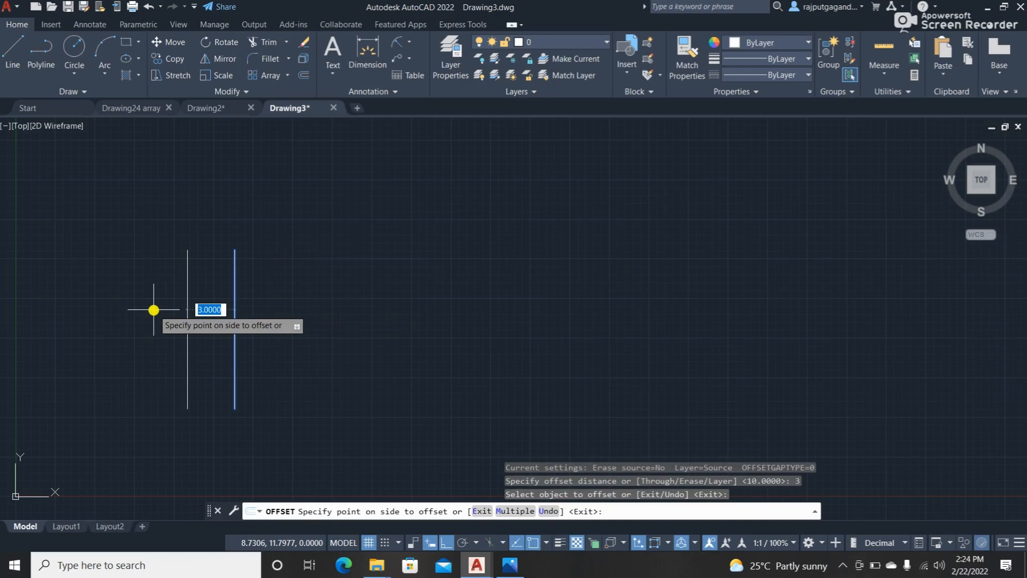
pyautogui.click(321, 303)
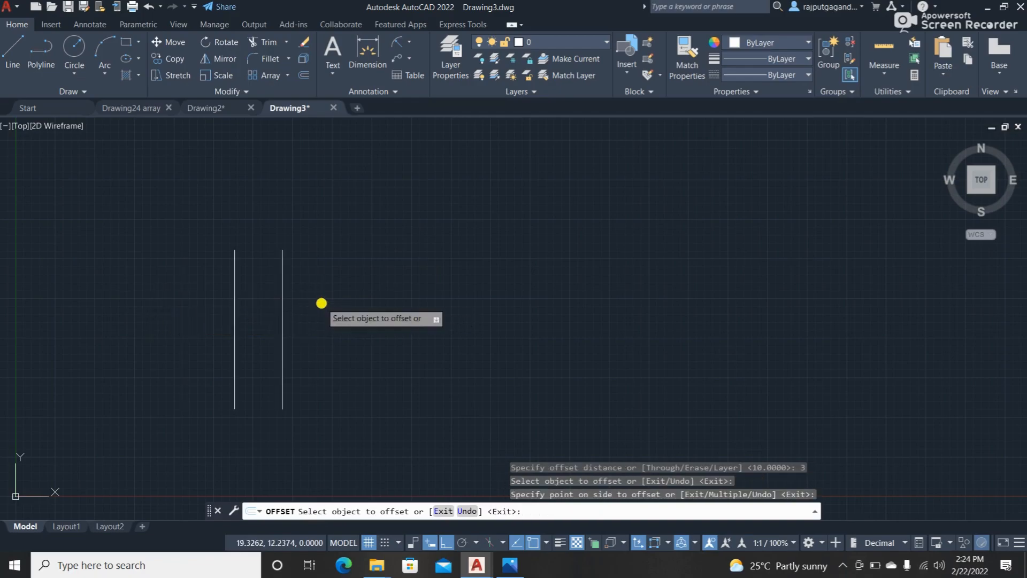
pyautogui.click(282, 328)
pyautogui.click(342, 324)
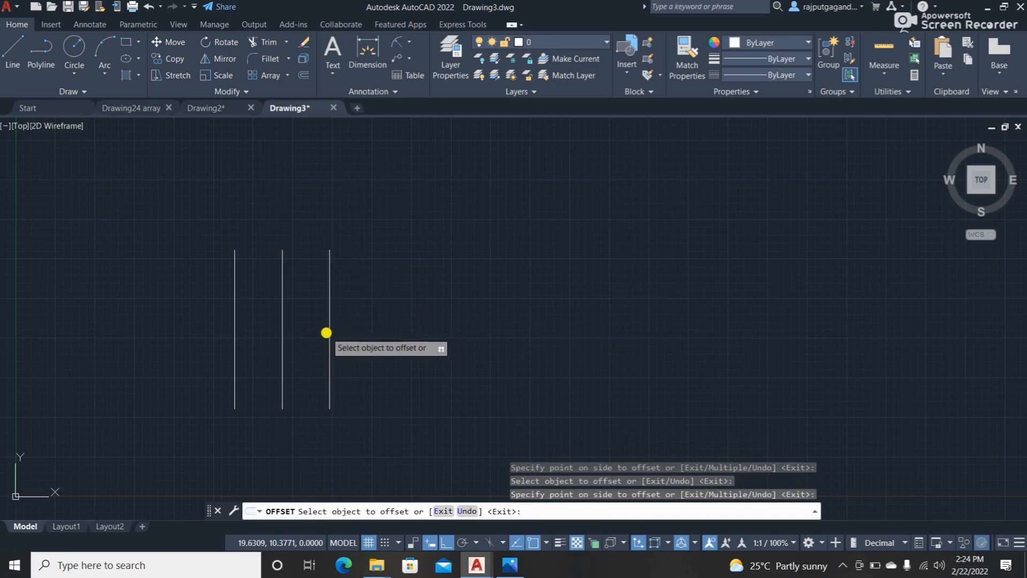
pyautogui.click(329, 330)
pyautogui.click(408, 320)
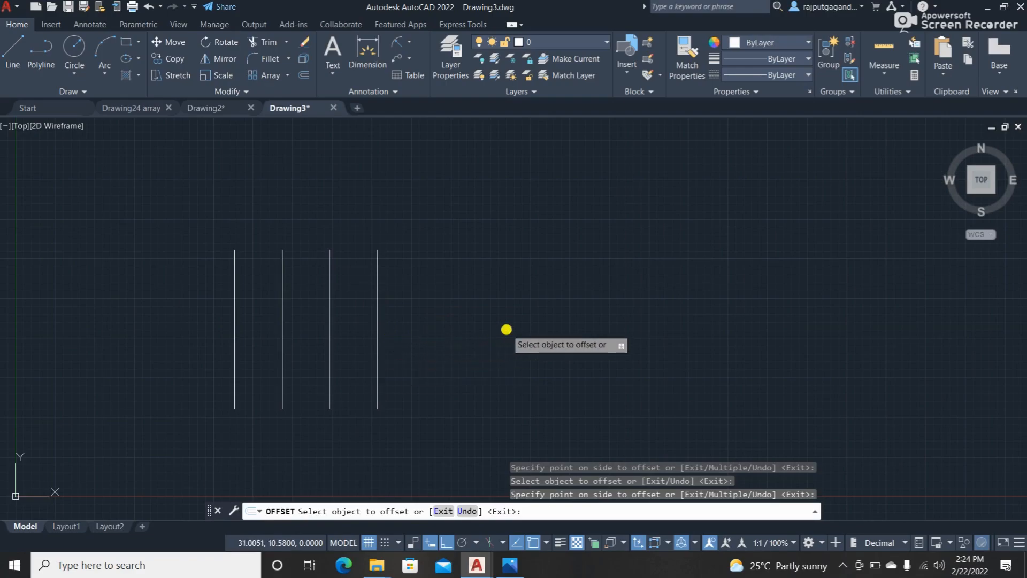
# Step: Offset the rightmost line to the right with the Multiple option, adding eleven more lines spaced 3 units apart
pyautogui.click(377, 341)
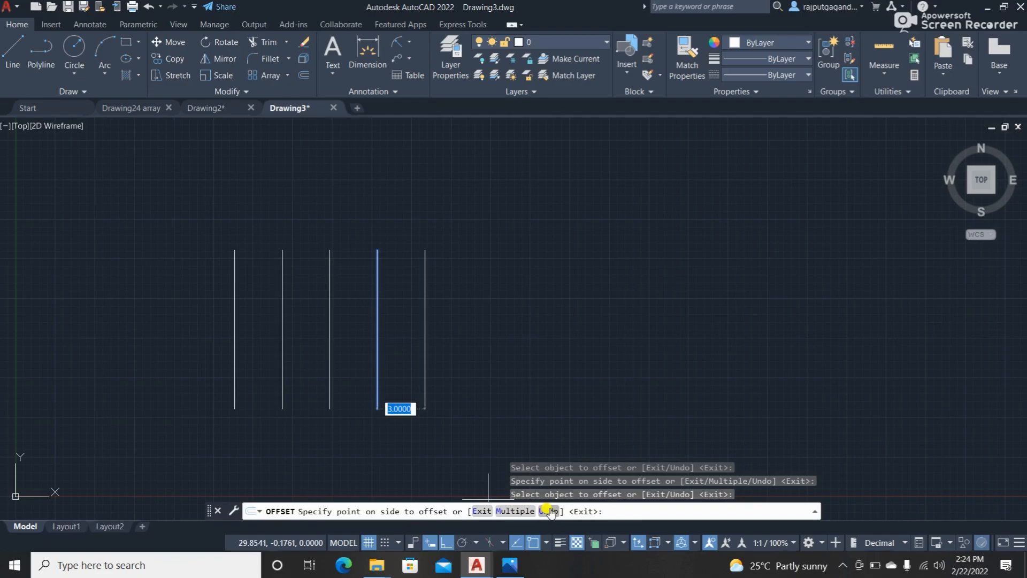
pyautogui.click(525, 513)
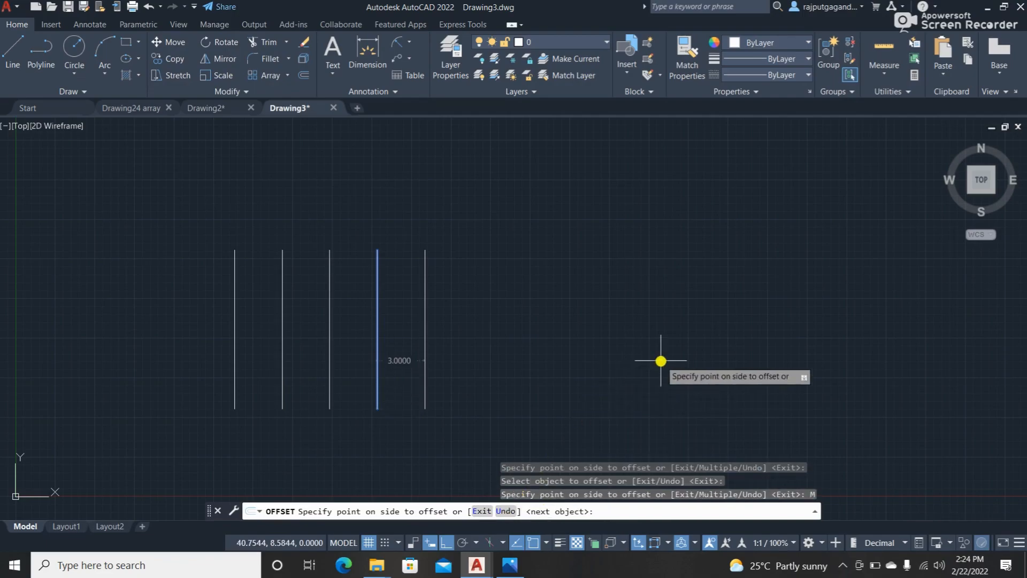
pyautogui.click(733, 340)
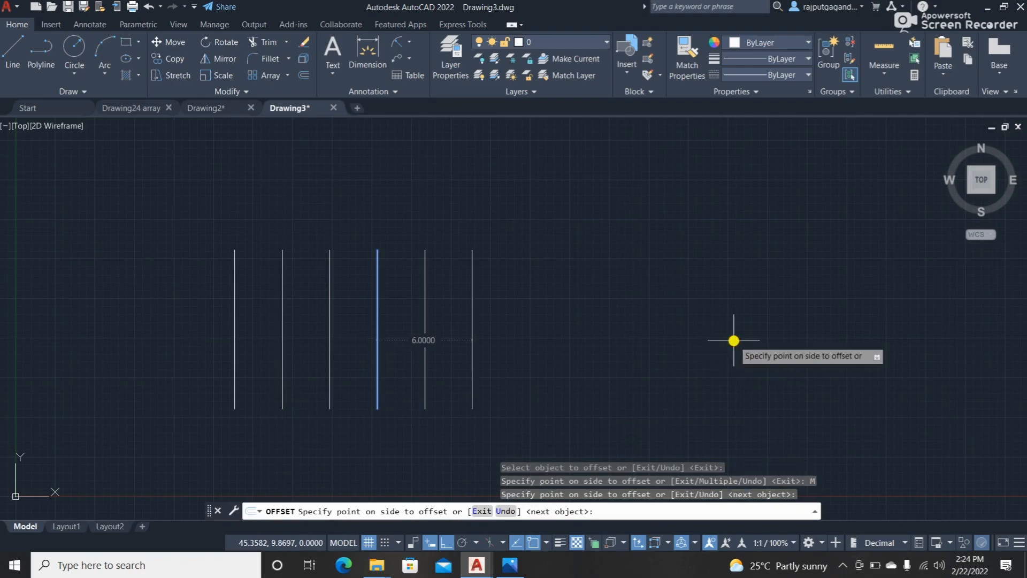
pyautogui.click(734, 340)
pyautogui.click(734, 340)
pyautogui.click(733, 340)
pyautogui.click(734, 340)
pyautogui.click(733, 341)
pyautogui.click(743, 340)
pyautogui.click(781, 339)
pyautogui.click(840, 338)
pyautogui.click(888, 334)
pyautogui.click(897, 333)
pyautogui.moveTo(896, 337); pyautogui.dragTo(773, 316, button='middle')
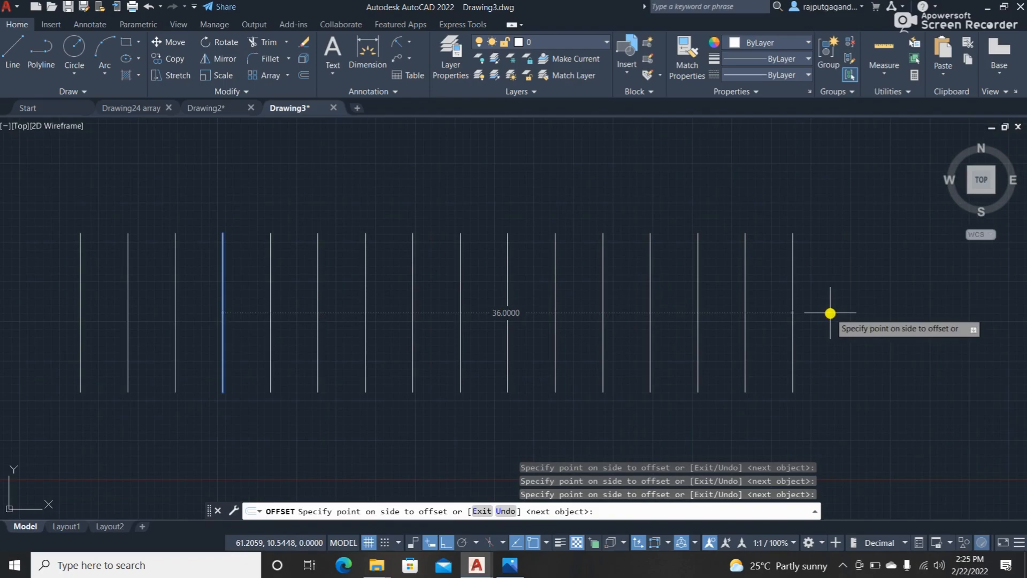
pyautogui.press('Return')
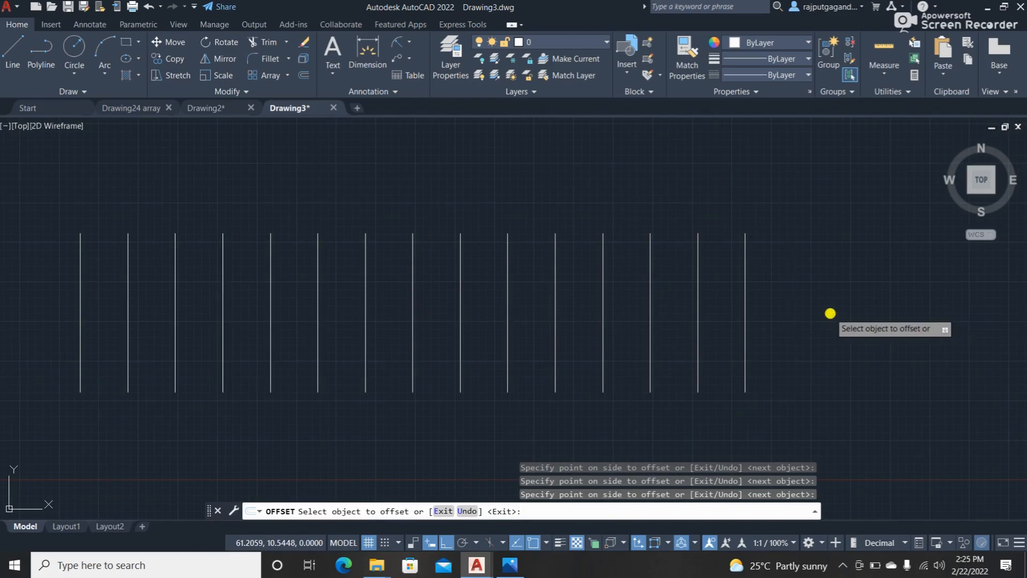
pyautogui.press('Return')
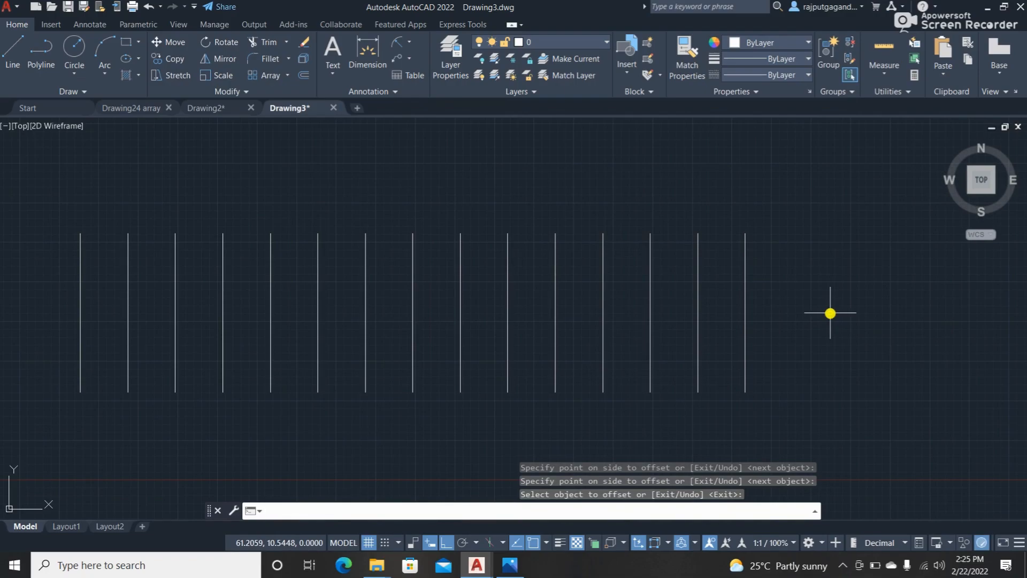
# Step: Offset the rightmost line to the right by 5 units with the Multiple option, adding two lines
pyautogui.write('o')
pyautogui.press('Return')
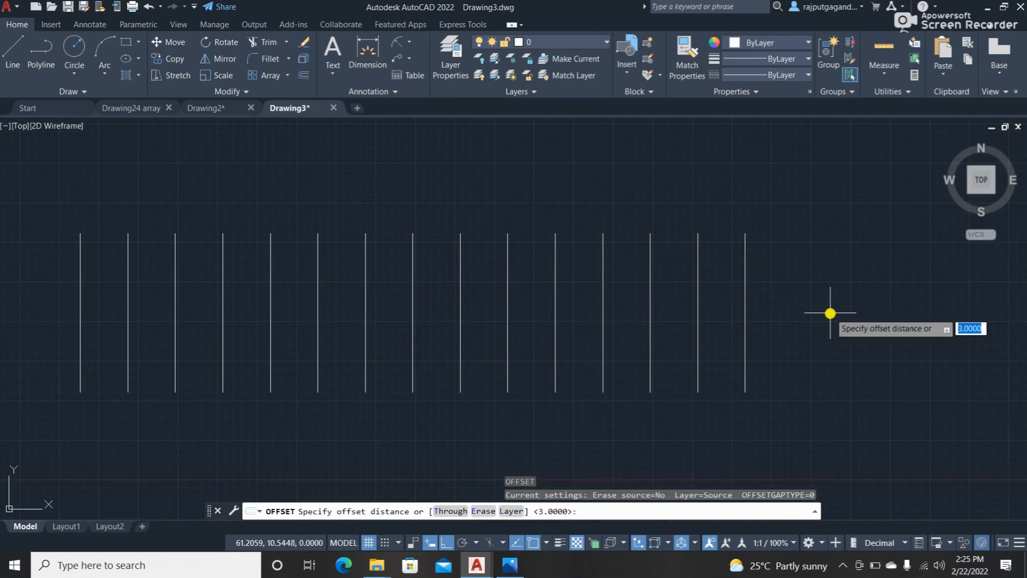
pyautogui.write('5')
pyautogui.press('Return')
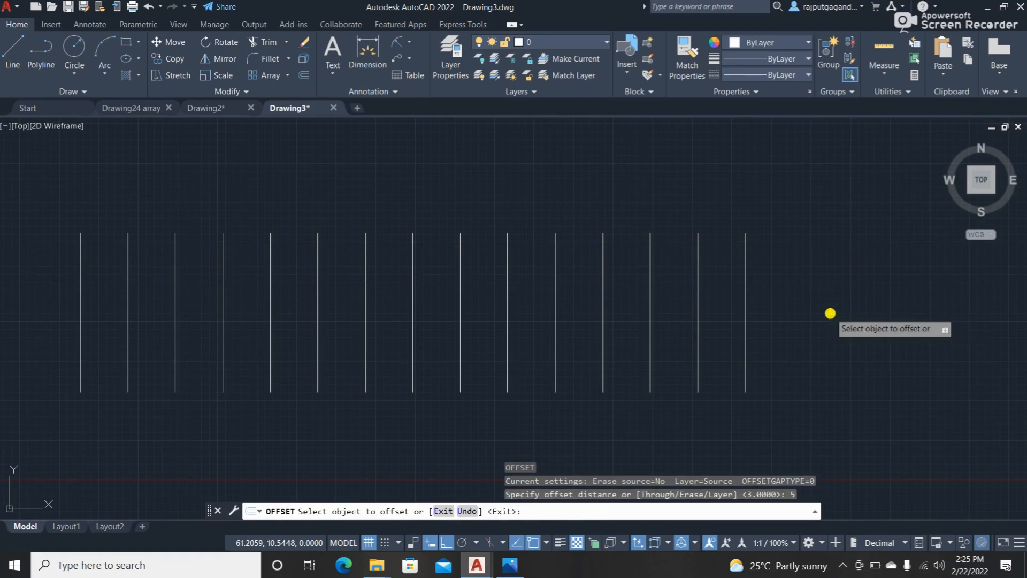
pyautogui.click(744, 351)
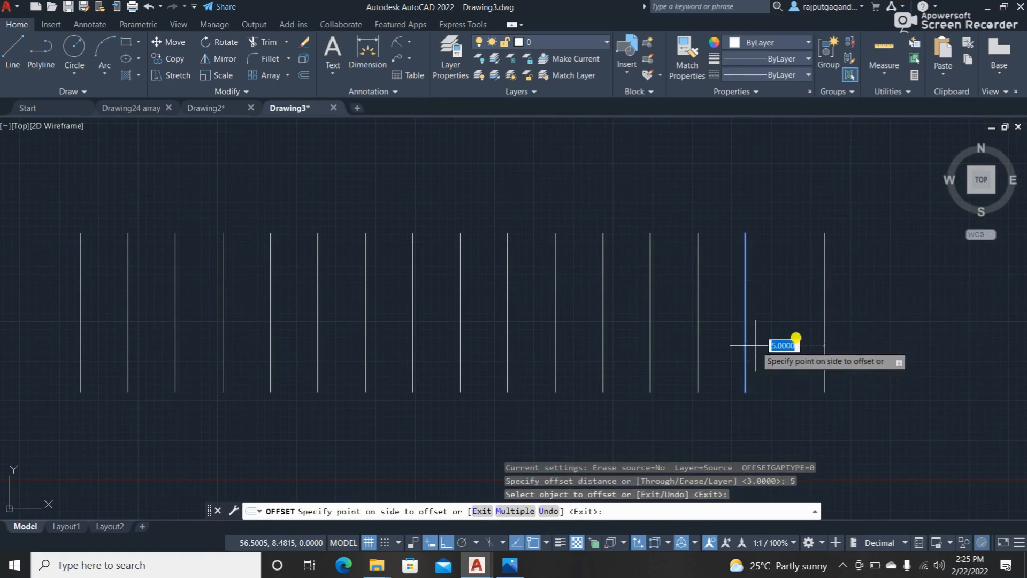
pyautogui.click(516, 511)
pyautogui.click(914, 321)
pyautogui.click(935, 322)
pyautogui.rightClick(935, 322)
pyautogui.click(940, 331)
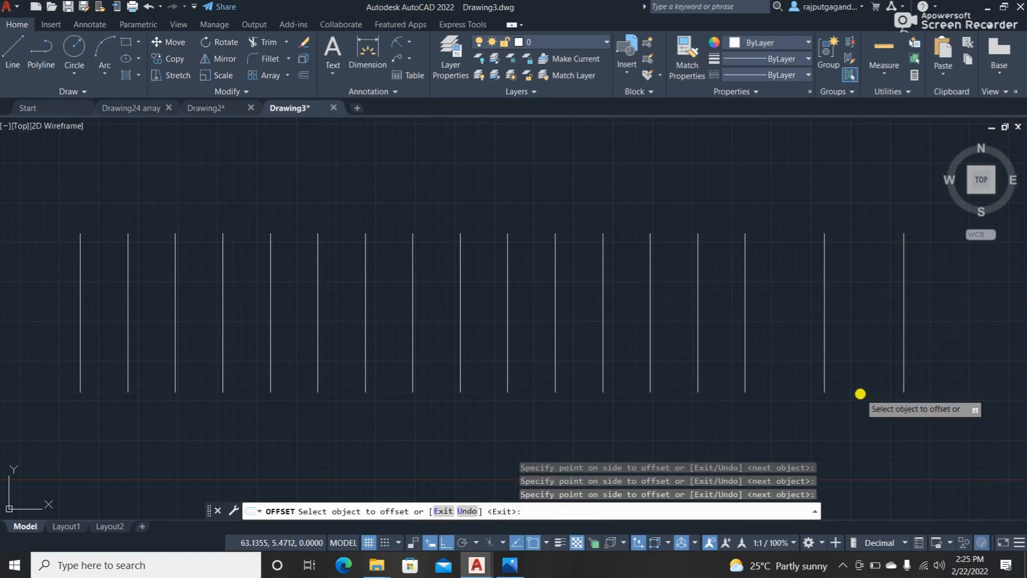
pyautogui.press('Escape')
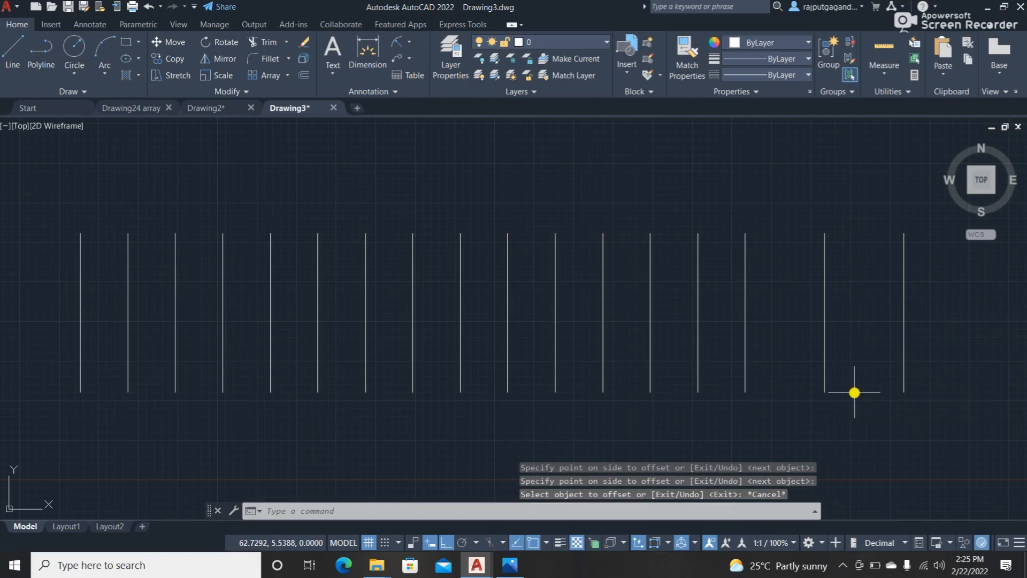
# Step: Draw a closed L-shaped outline of separate lines in empty space: 7 down, 5 right, 3 up, 2 left, 4 up and 3 left
pyautogui.scroll(-3, 647, 364)
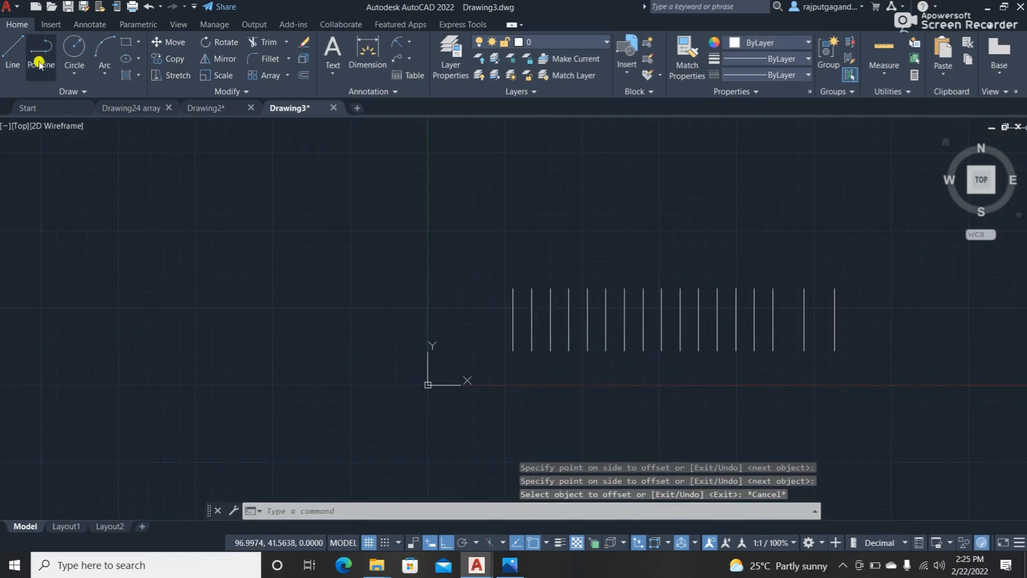
pyautogui.click(13, 51)
pyautogui.scroll(5, 179, 246)
pyautogui.click(168, 256)
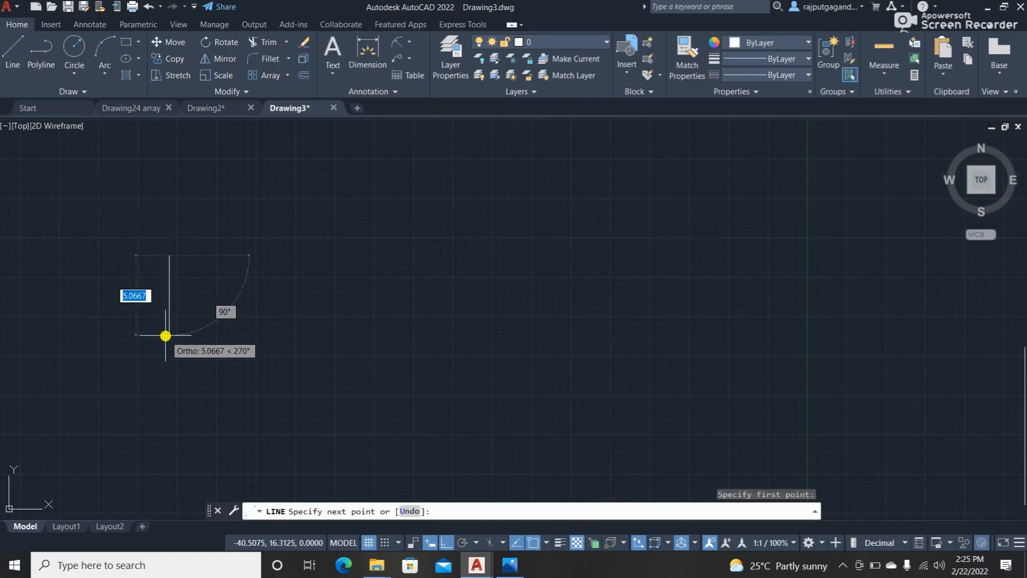
pyautogui.write('7')
pyautogui.press('Return')
pyautogui.write('5')
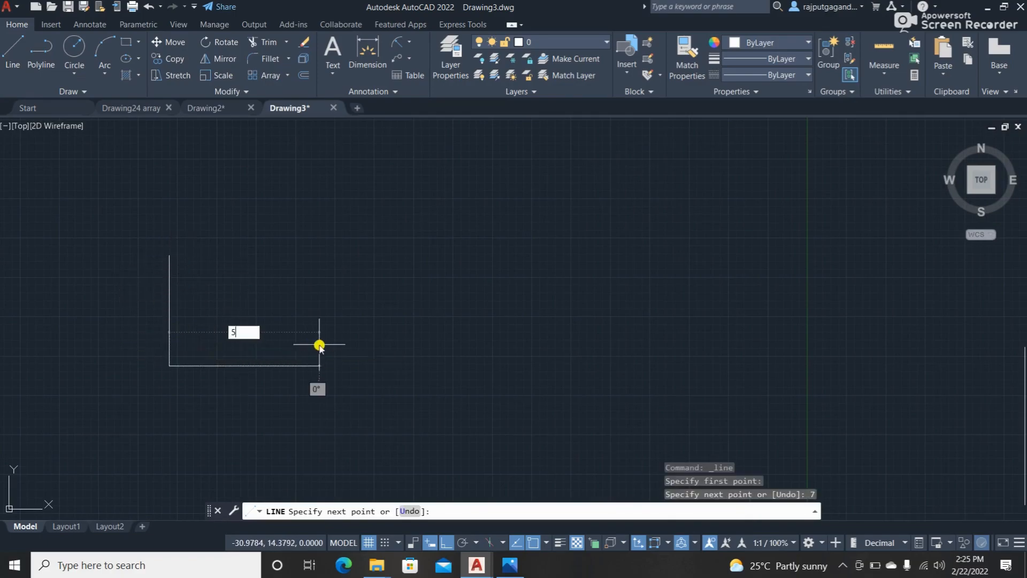
pyautogui.press('Return')
pyautogui.write('3')
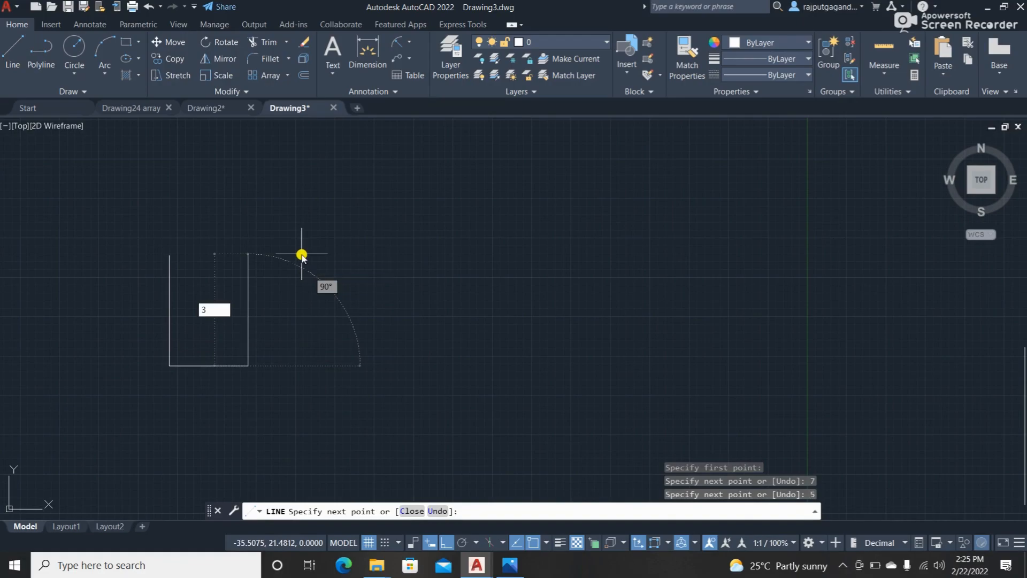
pyautogui.press('Return')
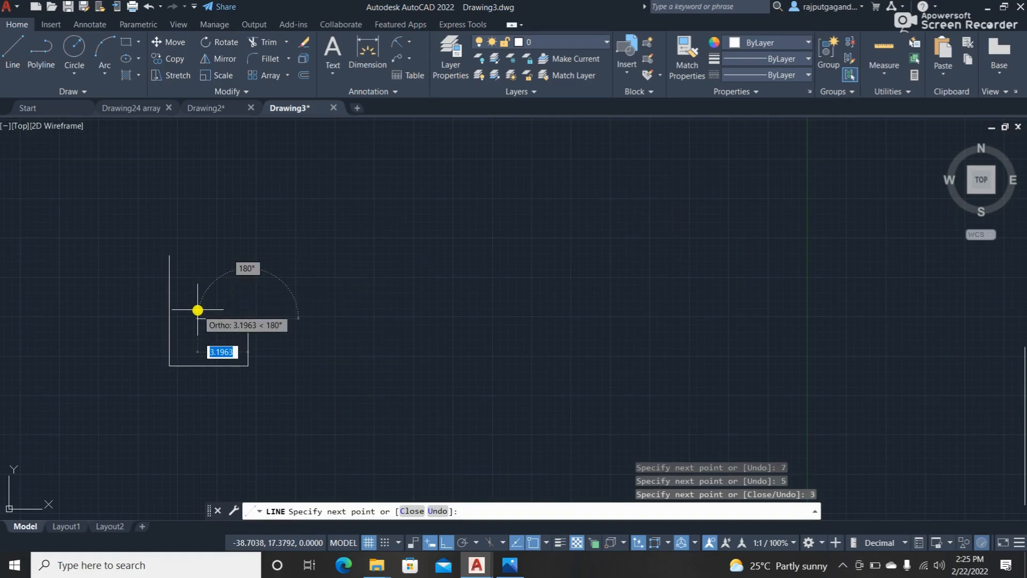
pyautogui.write('2')
pyautogui.press('Return')
pyautogui.write('4')
pyautogui.press('Return')
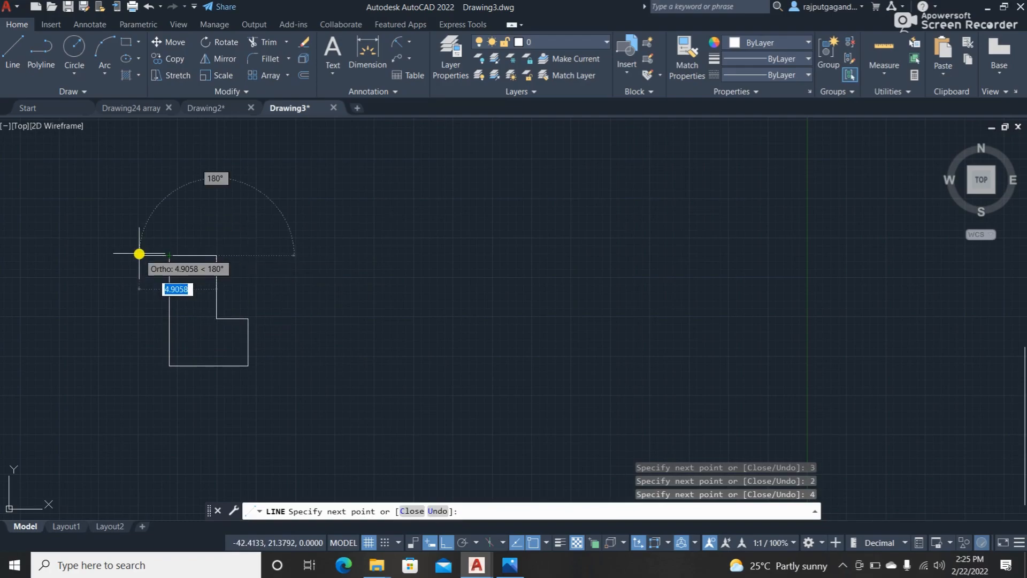
pyautogui.press('Return')
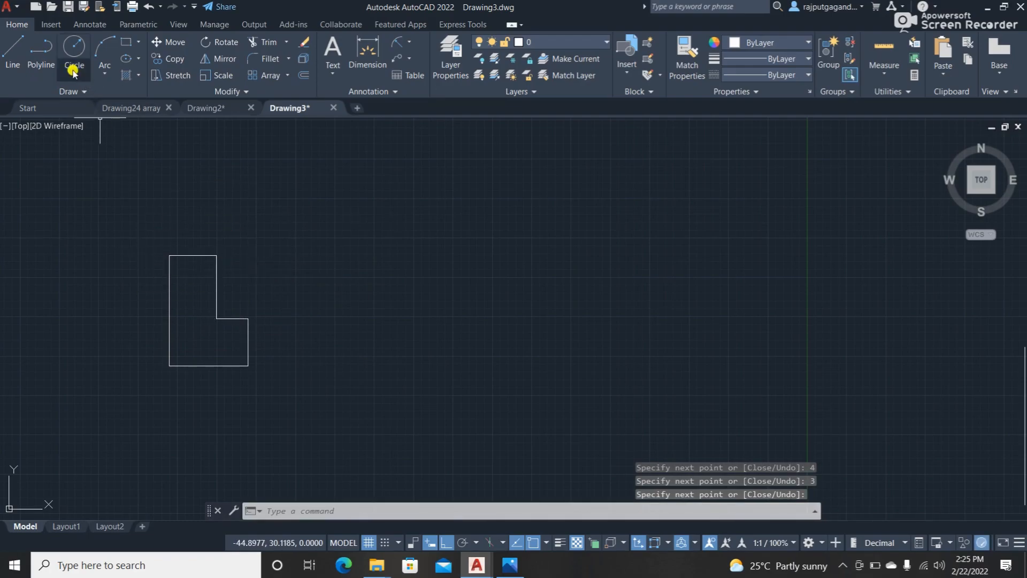
# Step: Draw a closed L-shaped polyline beside the first outline: 7 down, 5 right, 3 up, 2 left, 4 up and 3 left
pyautogui.click(52, 60)
pyautogui.click(328, 260)
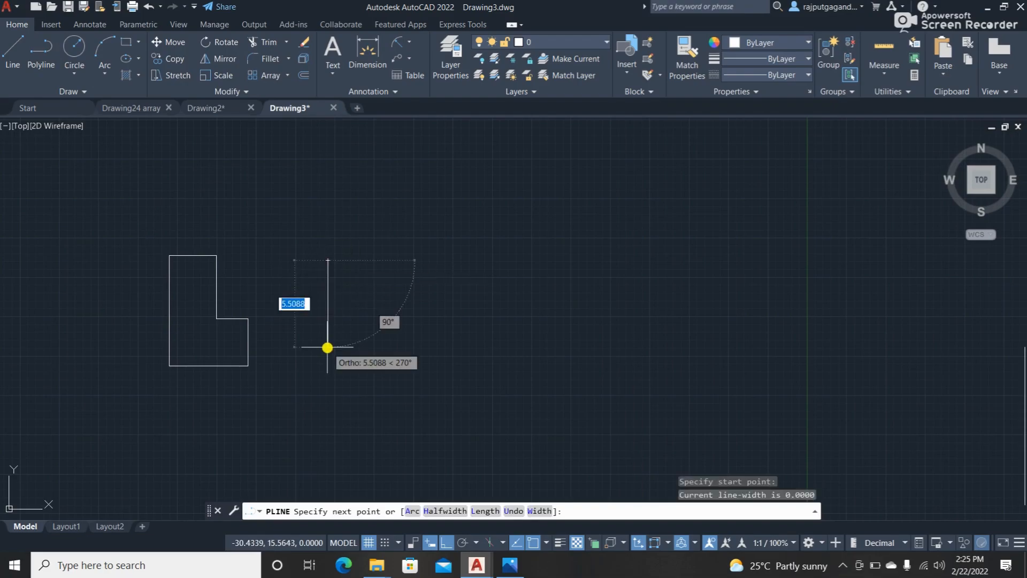
pyautogui.write('7')
pyautogui.press('Return')
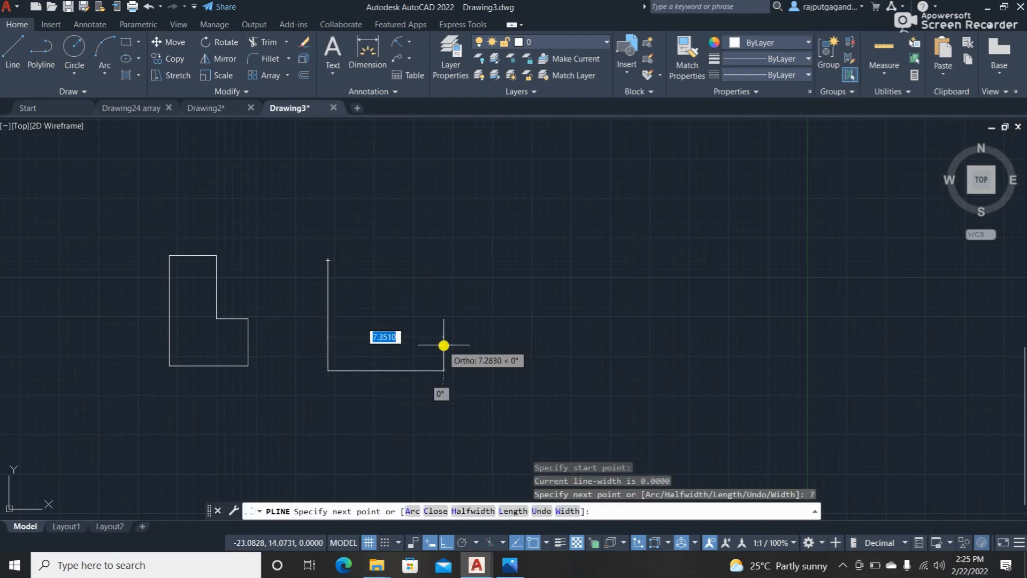
pyautogui.write('5')
pyautogui.press('Return')
pyautogui.write('3')
pyautogui.press('Return')
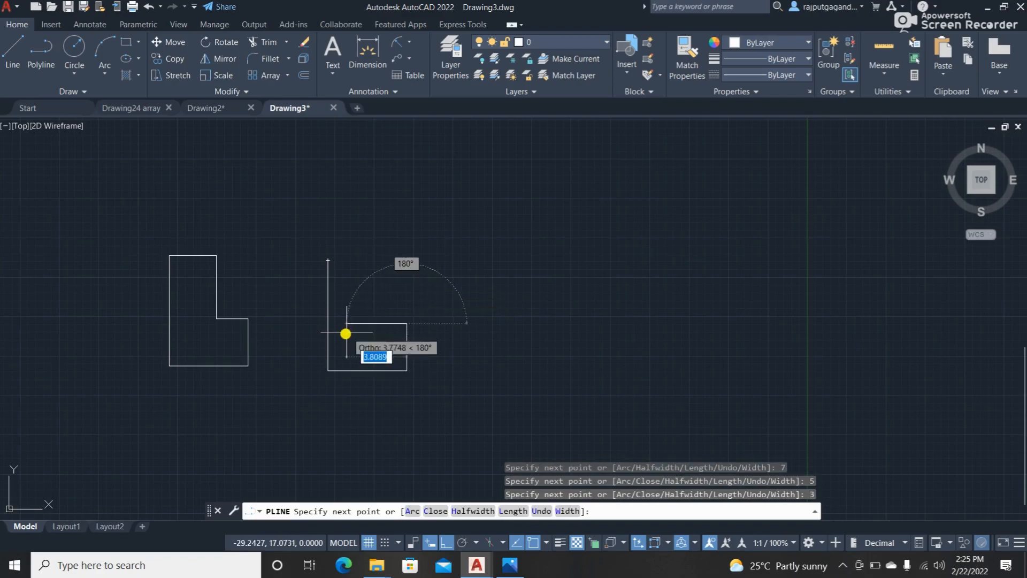
pyautogui.write('2')
pyautogui.press('Return')
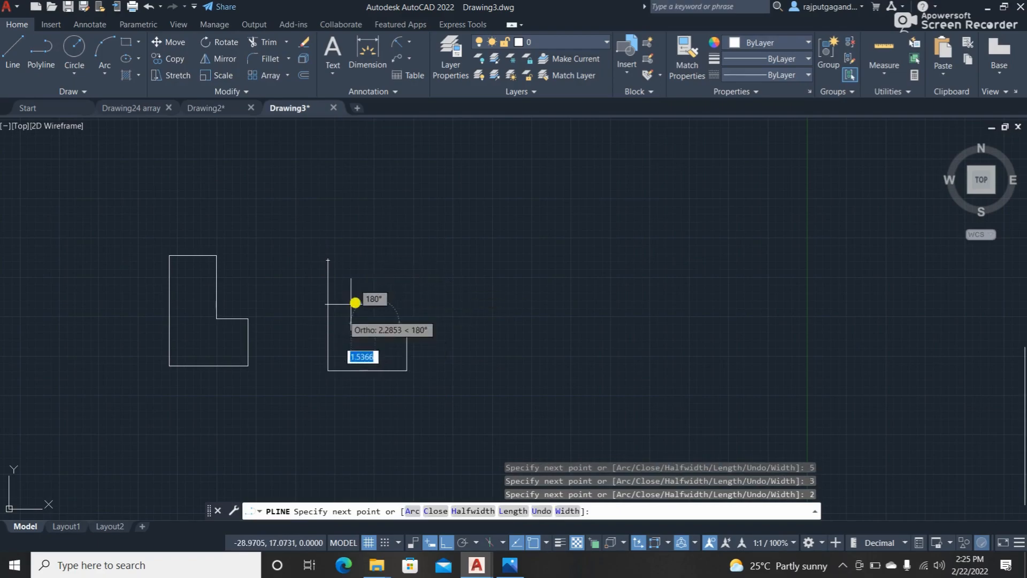
pyautogui.write('4')
pyautogui.press('Return')
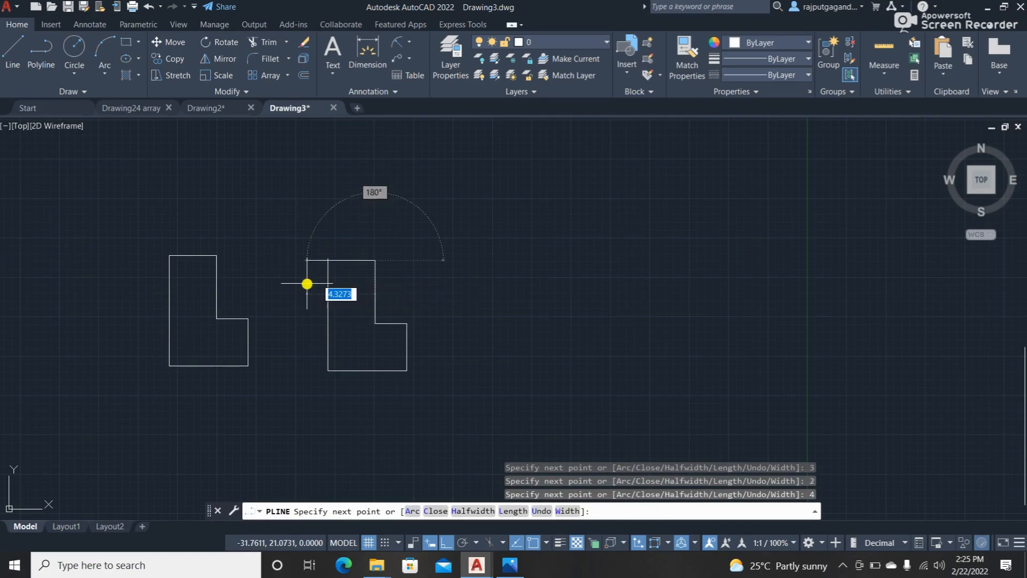
pyautogui.write('3')
pyautogui.press('Return')
pyautogui.press('Return')
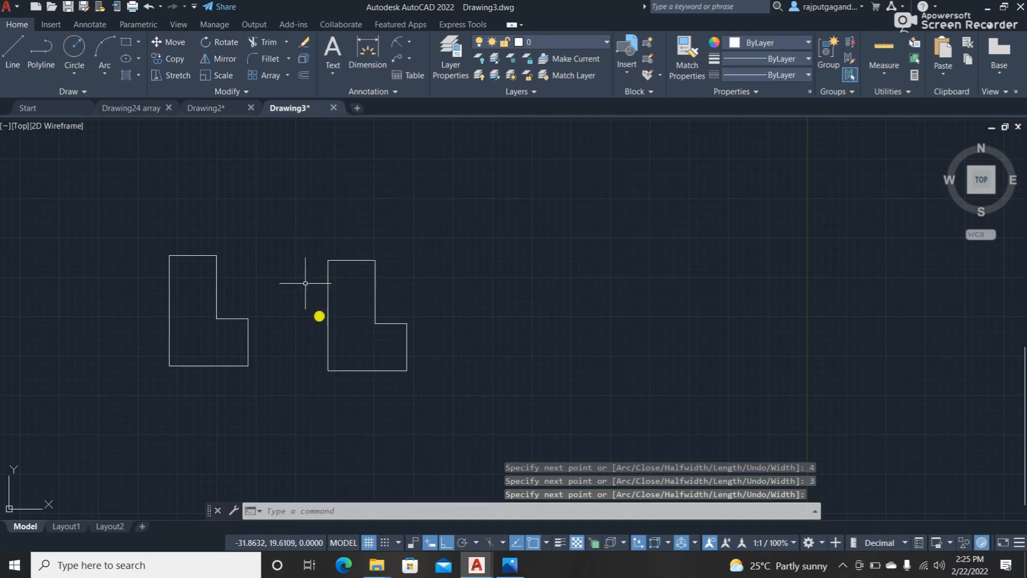
# Step: Offset the left and top edges of the L-shaped outline made of separate lines outward by 1 unit
pyautogui.moveTo(381, 344); pyautogui.dragTo(486, 292, button='middle')
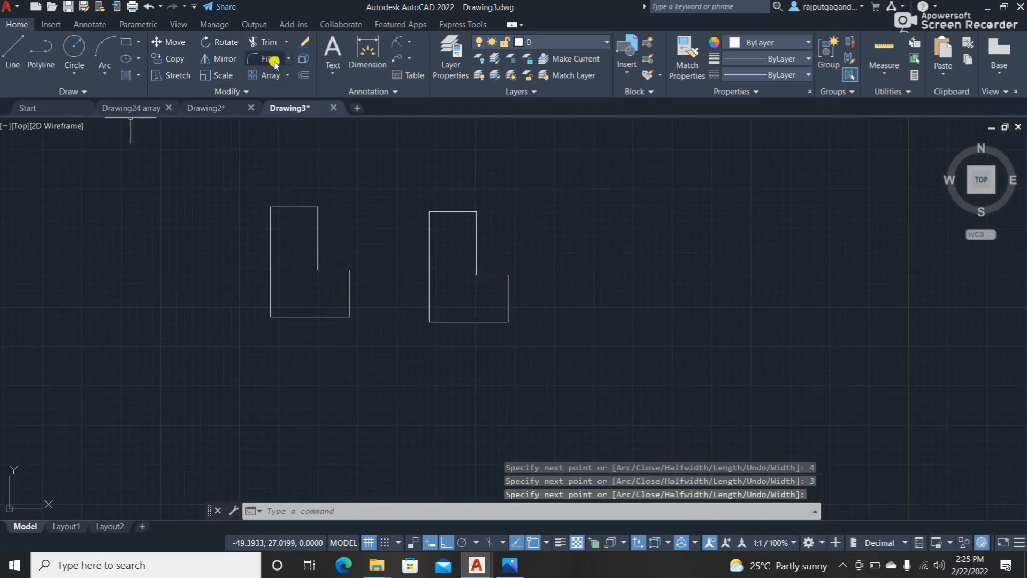
pyautogui.click(302, 76)
pyautogui.write('1')
pyautogui.press('Return')
pyautogui.scroll(2, 281, 206)
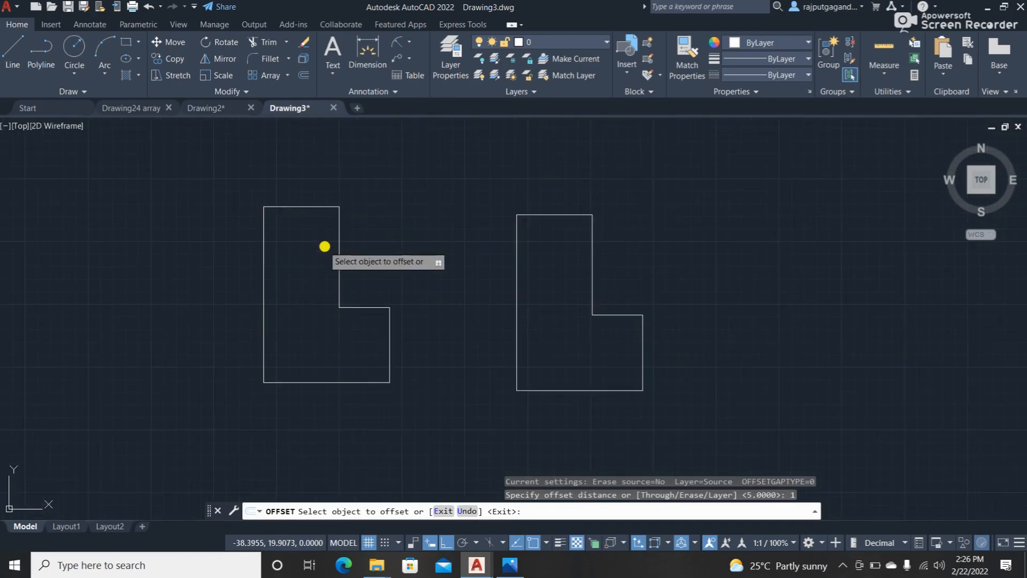
pyautogui.click(264, 269)
pyautogui.click(243, 257)
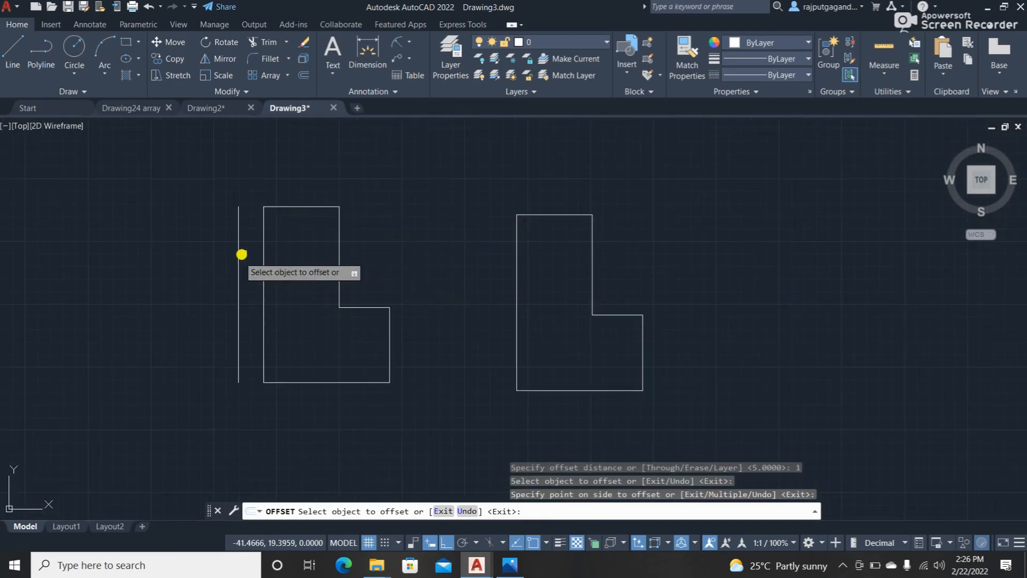
pyautogui.click(284, 207)
pyautogui.click(284, 174)
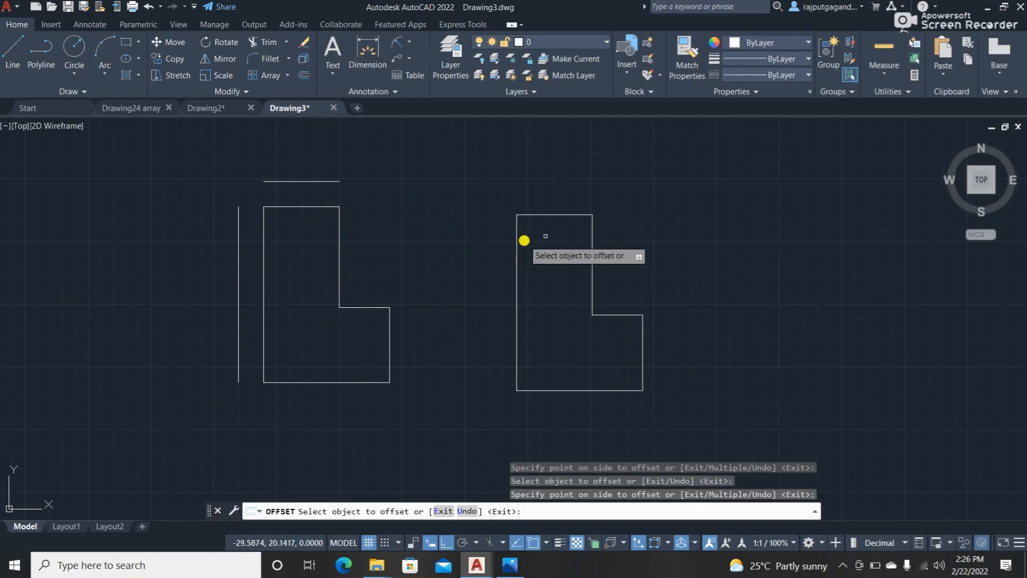
# Step: Offset the L-shaped polyline outward by 1 unit and end the Offset command
pyautogui.click(561, 214)
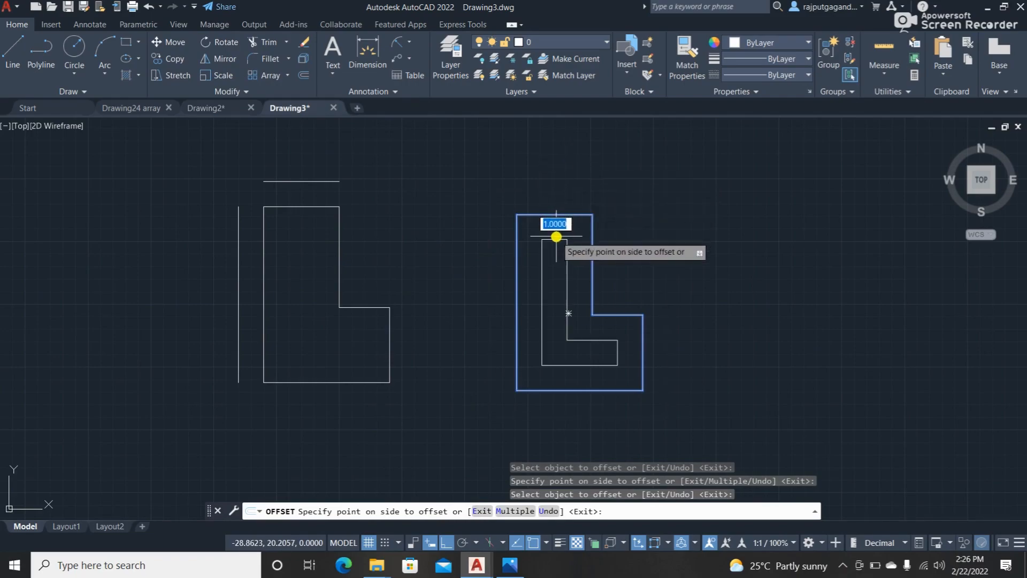
pyautogui.click(590, 176)
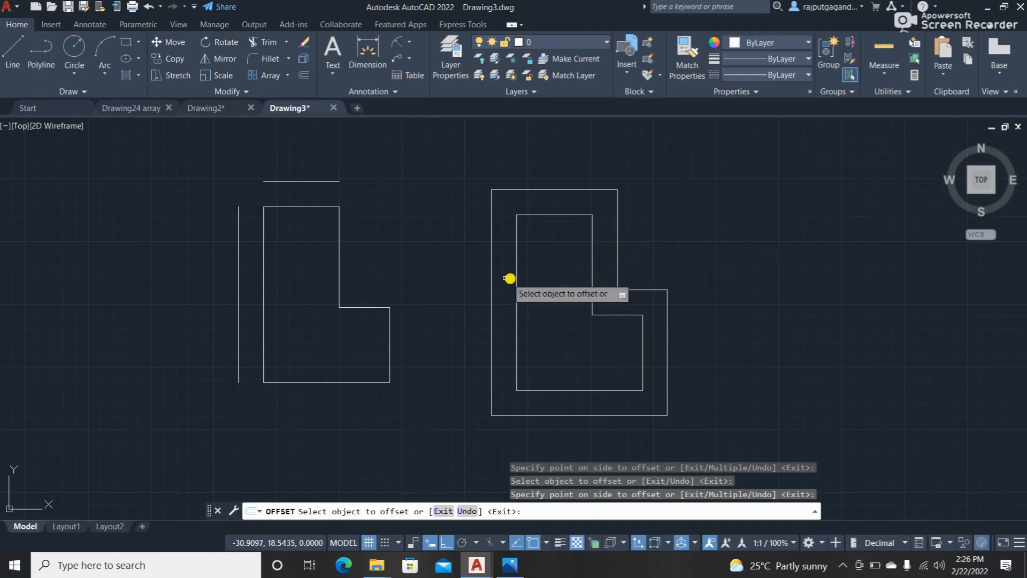
pyautogui.moveTo(505, 332); pyautogui.dragTo(495, 280, button='middle')
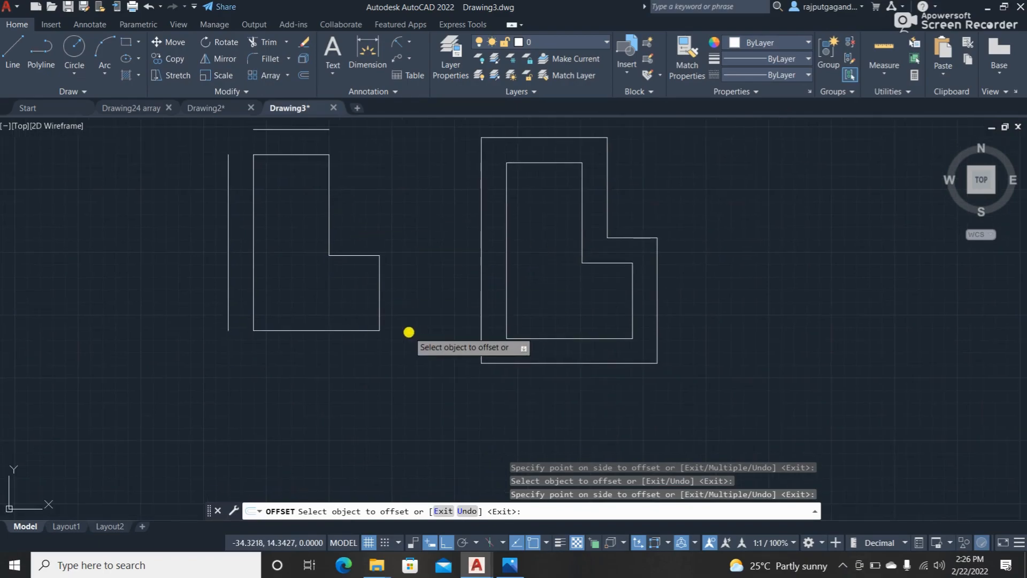
pyautogui.scroll(-2, 422, 321)
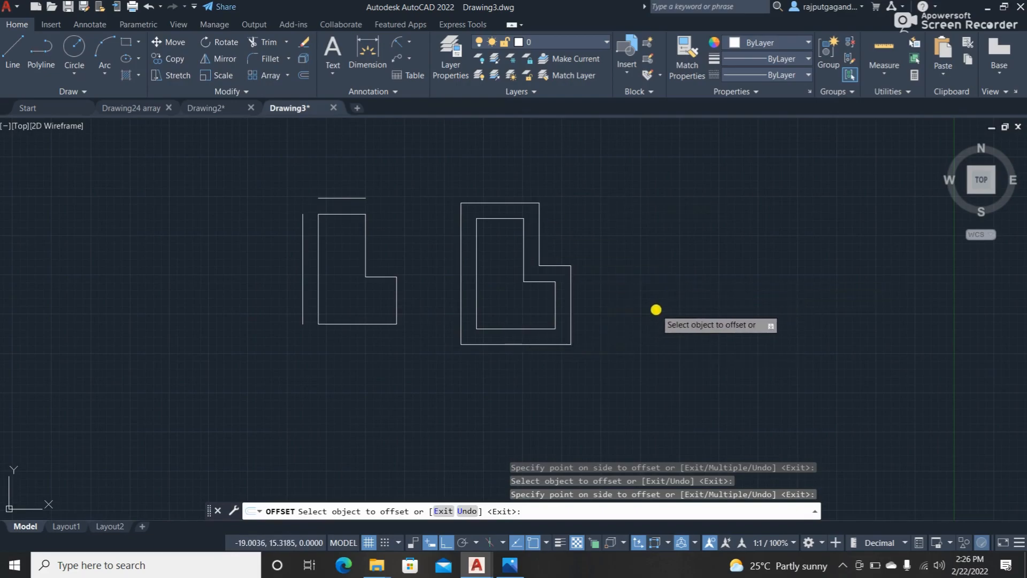
pyautogui.press('Escape')
# Step: Draw a horizontal line across the upper part of all the offset vertical lines, extending slightly past both ends of the row
pyautogui.scroll(-2, 589, 329)
pyautogui.scroll(-2, 589, 329)
pyautogui.moveTo(603, 344); pyautogui.dragTo(213, 286, button='middle')
pyautogui.moveTo(463, 305); pyautogui.dragTo(399, 307, button='middle')
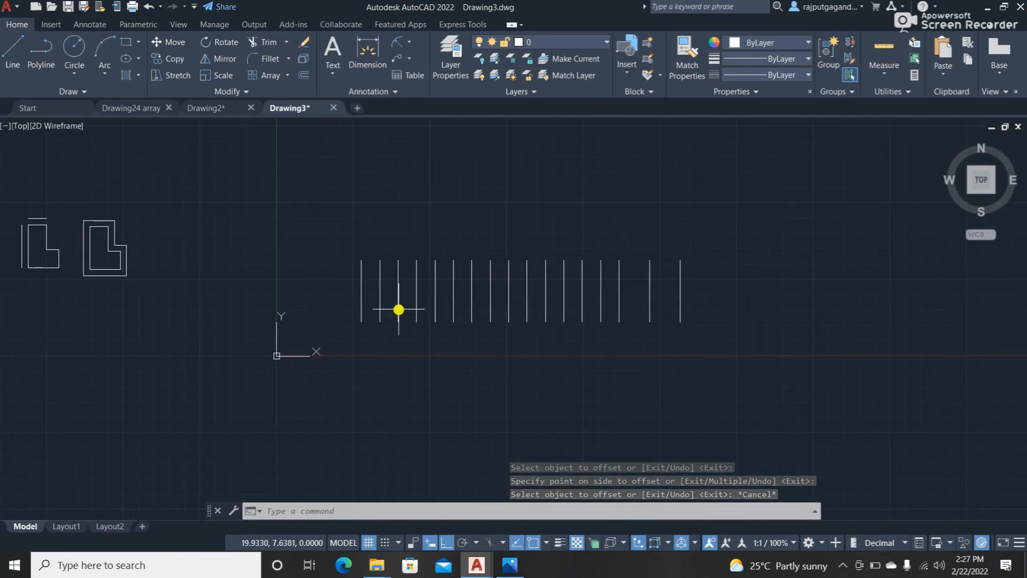
pyautogui.scroll(2, 339, 293)
pyautogui.click(12, 51)
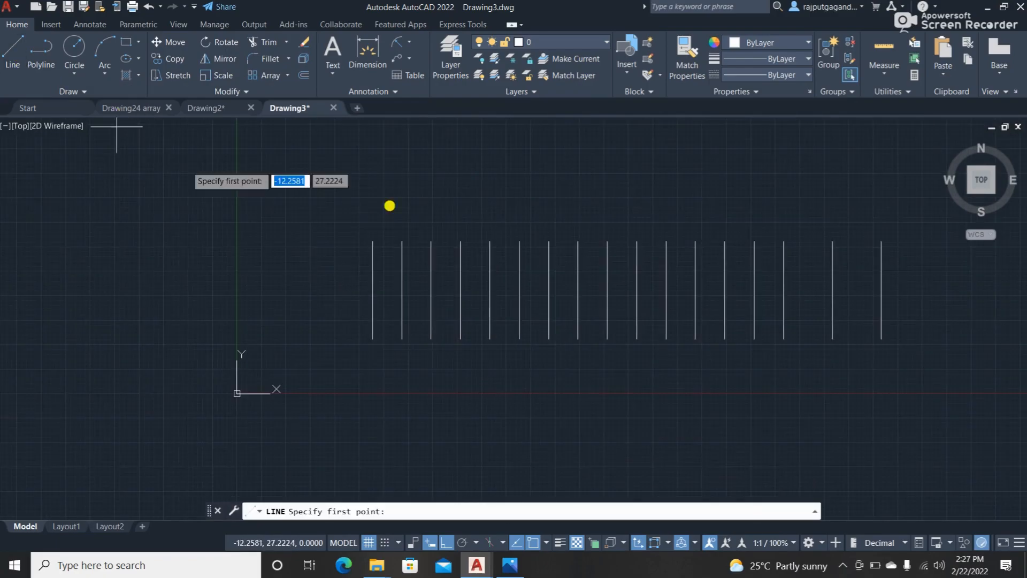
pyautogui.click(339, 269)
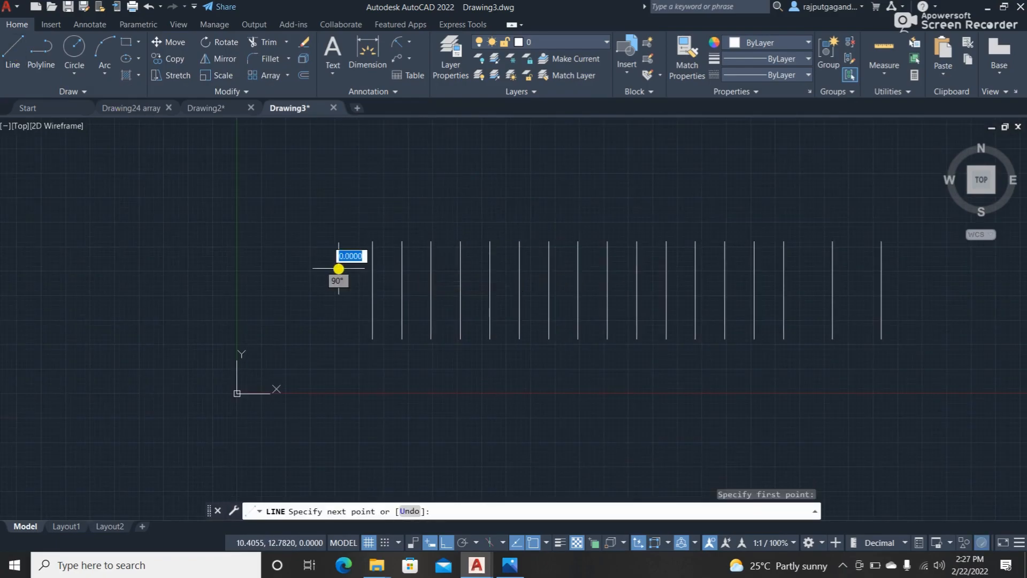
pyautogui.click(897, 258)
pyautogui.press('Escape')
pyautogui.write('TR')
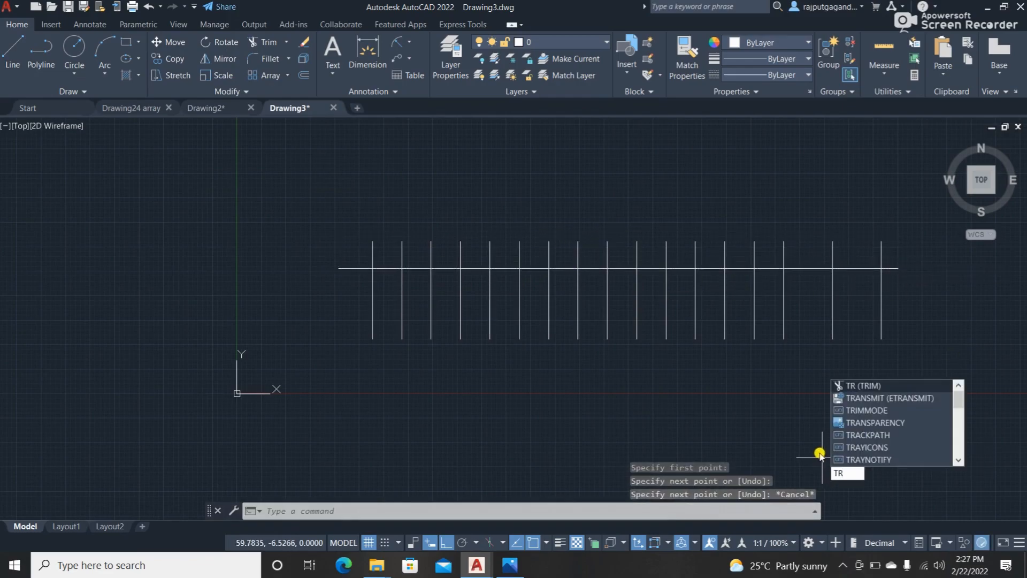
pyautogui.press('Return')
pyautogui.press('Escape')
pyautogui.moveTo(807, 316); pyautogui.dragTo(720, 297, button='middle')
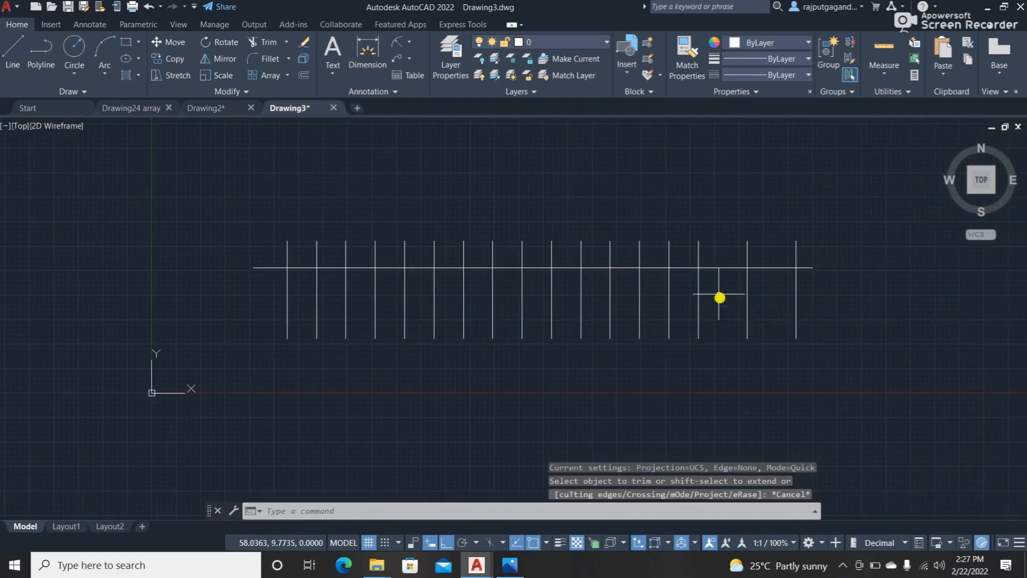
pyautogui.scroll(2, 720, 297)
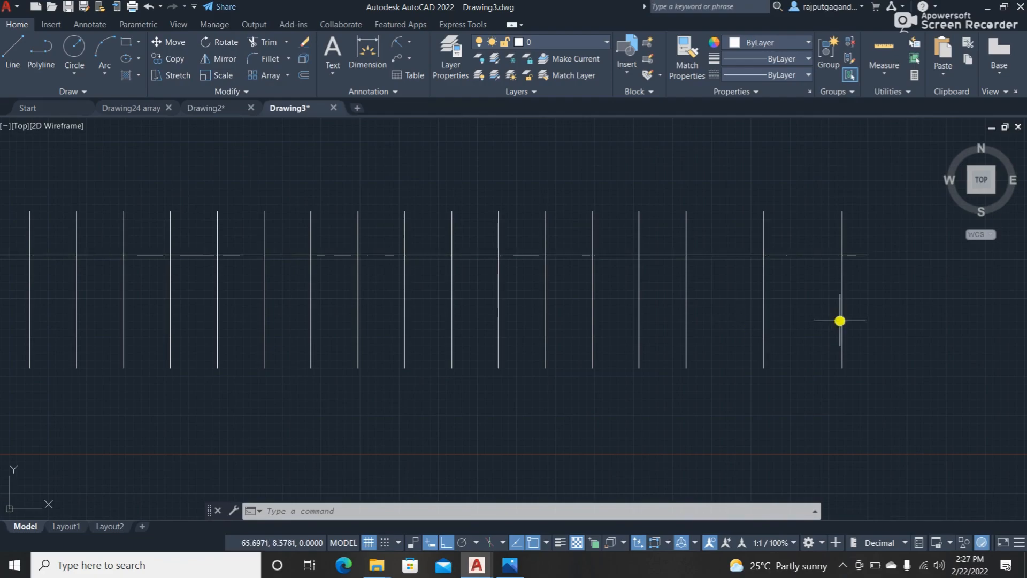
# Step: Erase the whole horizontal line crossing the vertical lines, and undo the erasure
pyautogui.click(699, 254)
pyautogui.rightClick(700, 254)
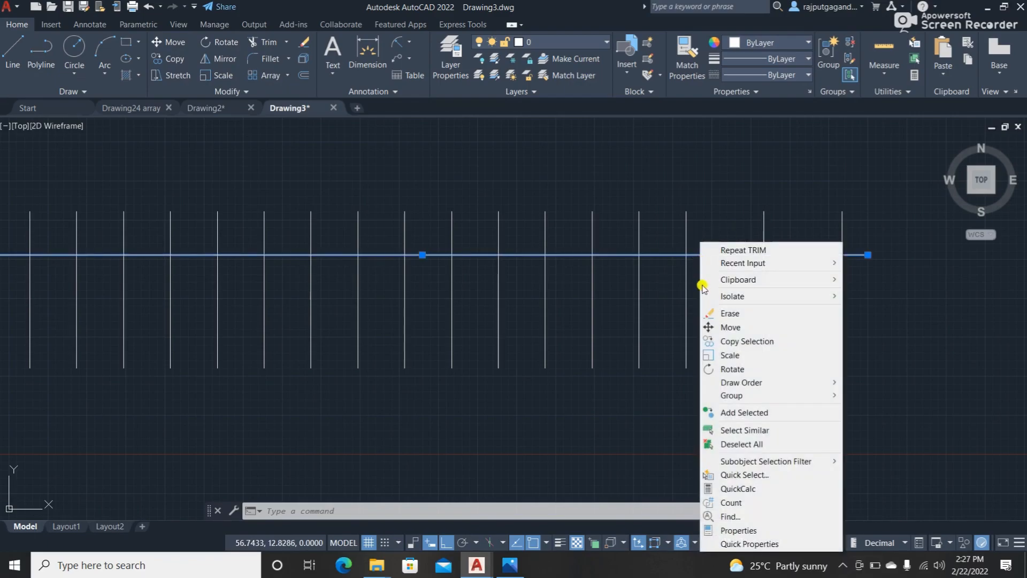
pyautogui.click(712, 313)
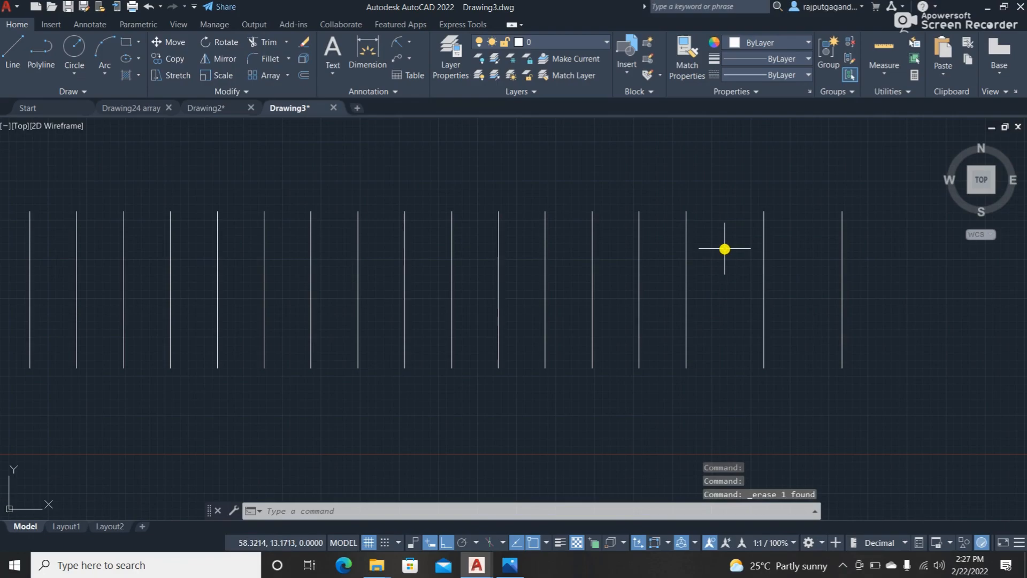
pyautogui.hotkey('ctrl', 'z')
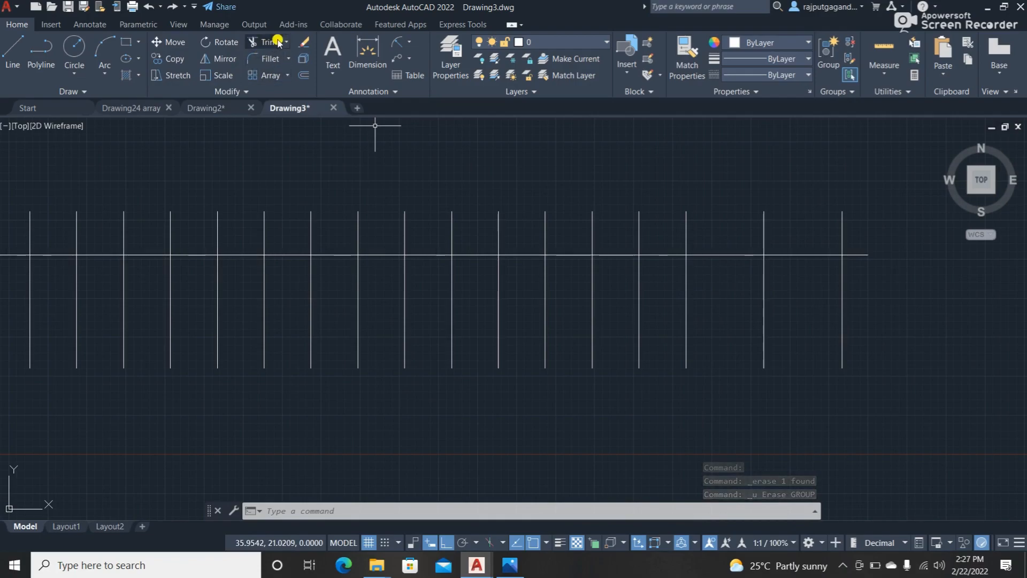
# Step: Trim the horizontal line's right overhang and its pieces in the two wide gaps and between the 13th and 14th vertical lines
pyautogui.click(261, 43)
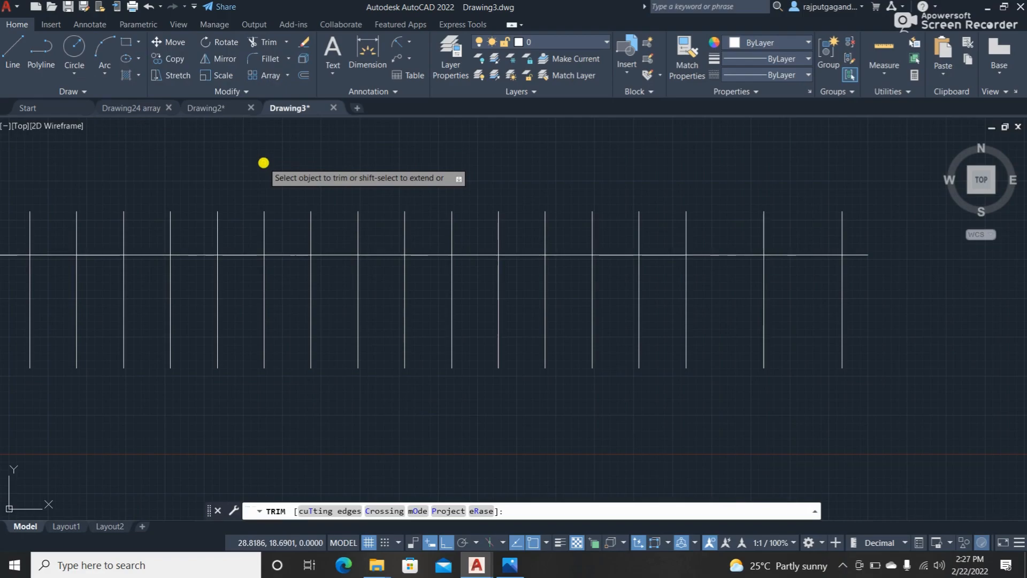
pyautogui.press('Escape')
pyautogui.write('tr')
pyautogui.press('Return')
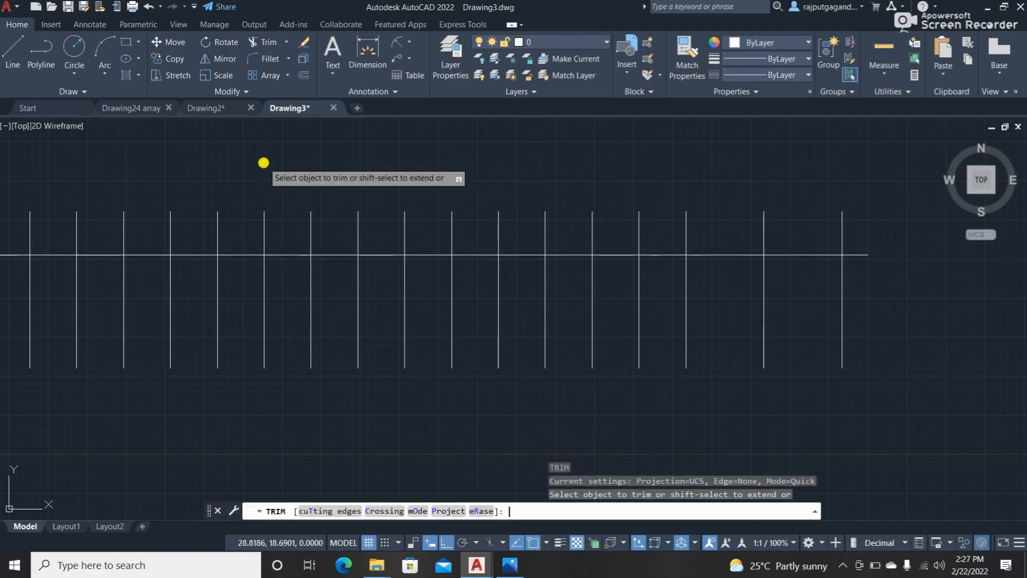
pyautogui.press('Return')
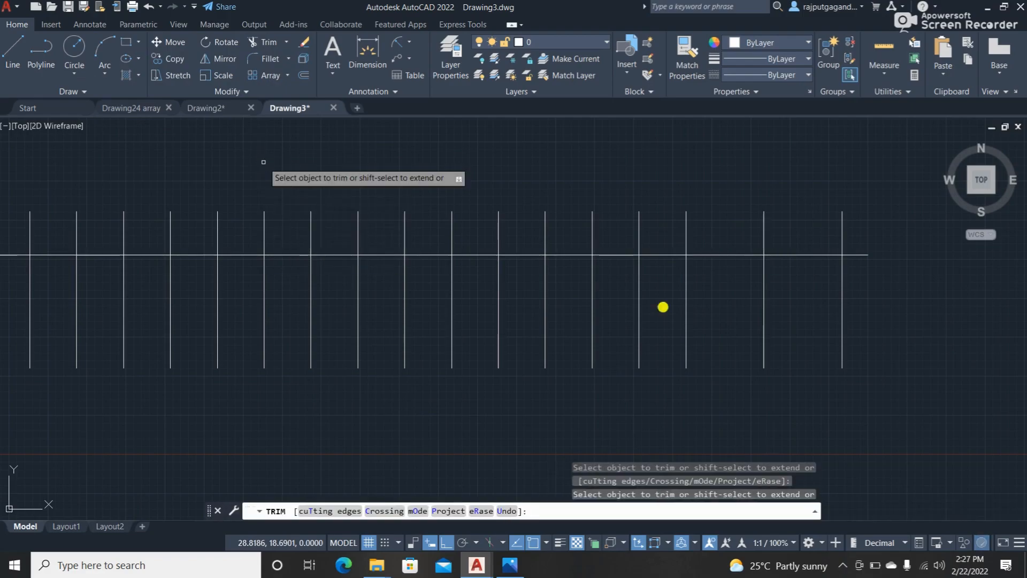
pyautogui.click(854, 254)
pyautogui.click(827, 255)
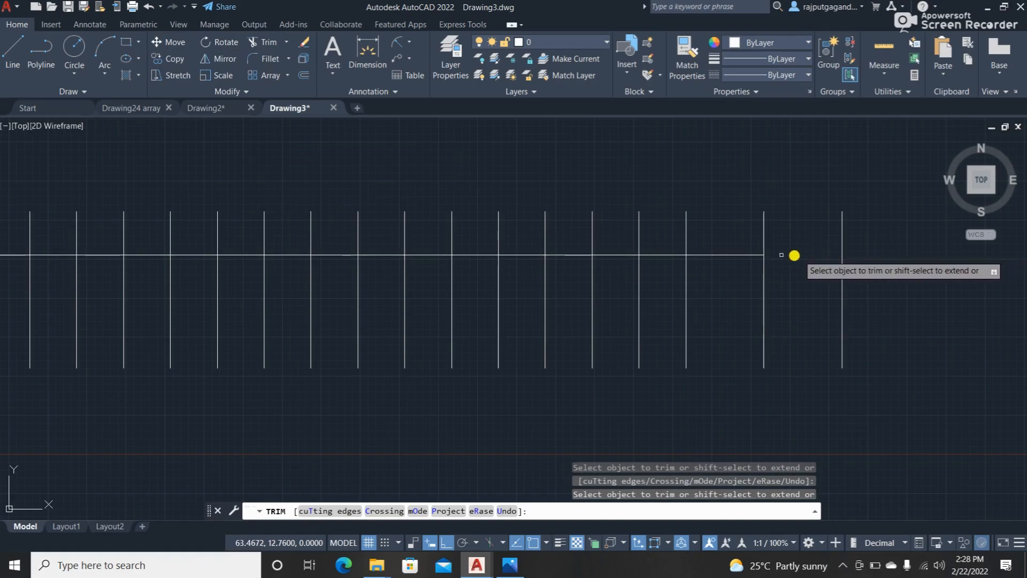
pyautogui.click(720, 255)
pyautogui.click(619, 256)
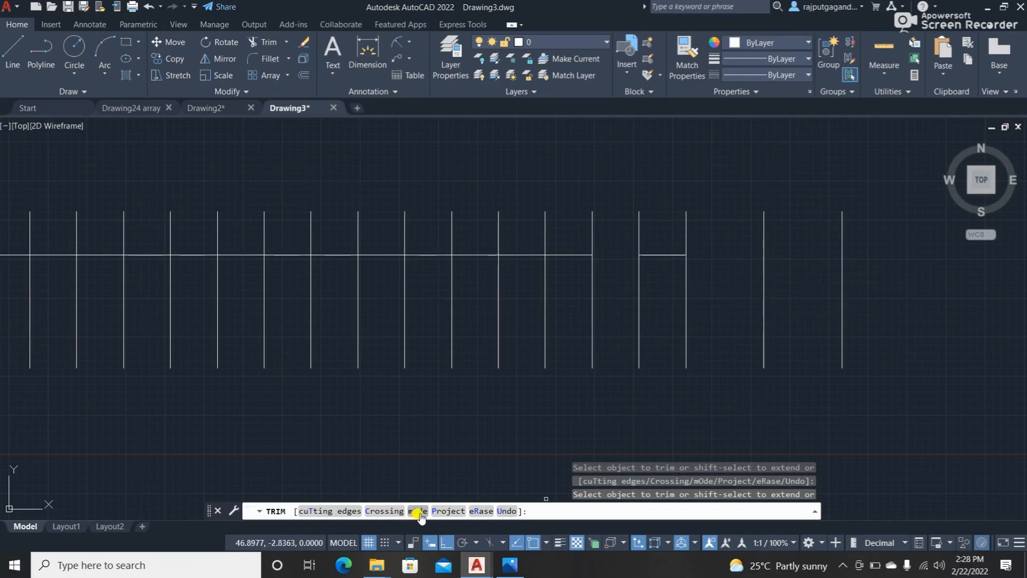
# Step: Set the trim mode to Standard and trim the horizontal line's piece between the 12th and 13th vertical lines
pyautogui.click(418, 512)
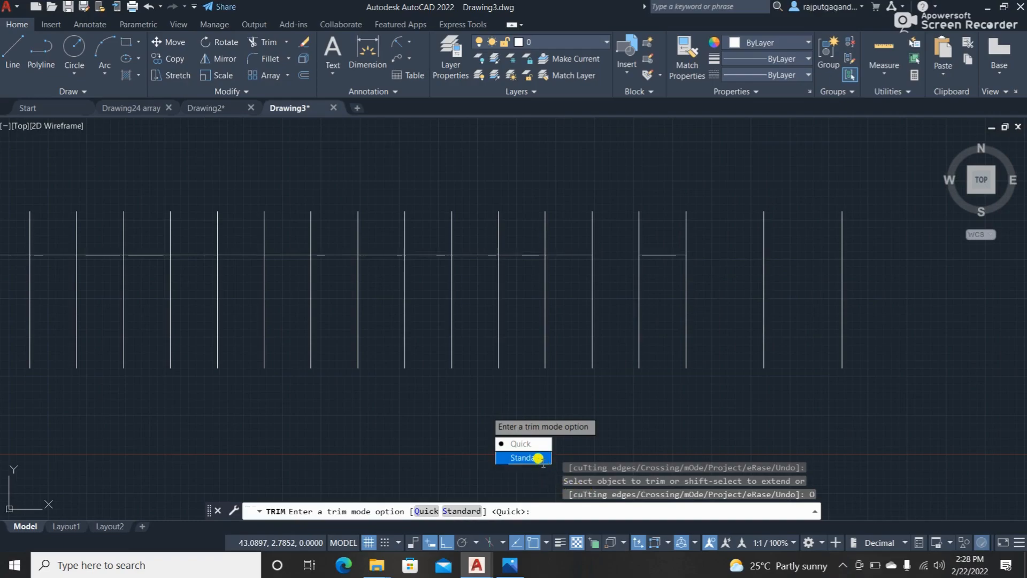
pyautogui.click(533, 458)
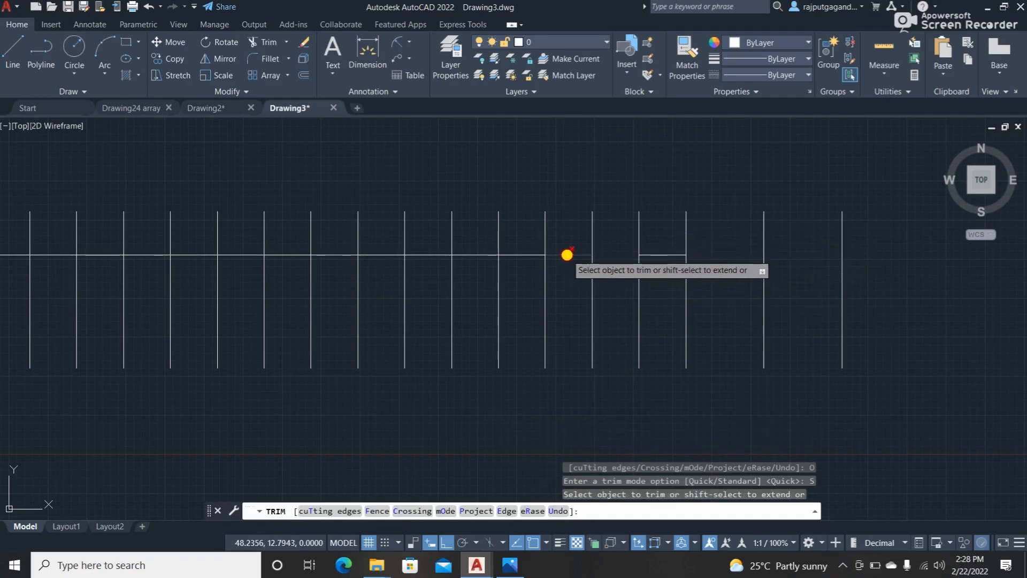
pyautogui.click(567, 254)
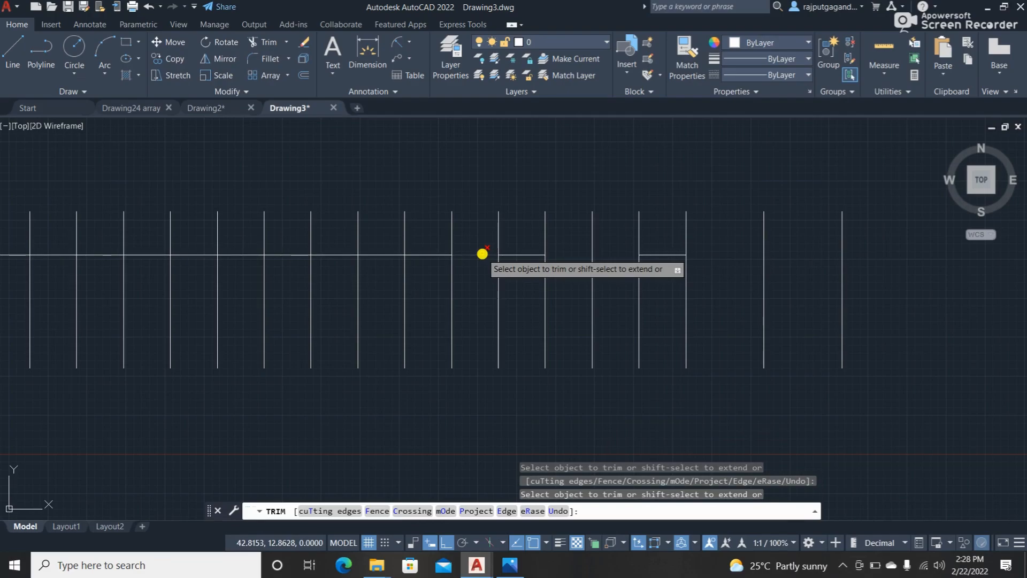
# Step: Choose the Standard trim mode again and trim the horizontal pieces between the 11th and 12th and the 9th and 10th vertical lines
pyautogui.click(447, 511)
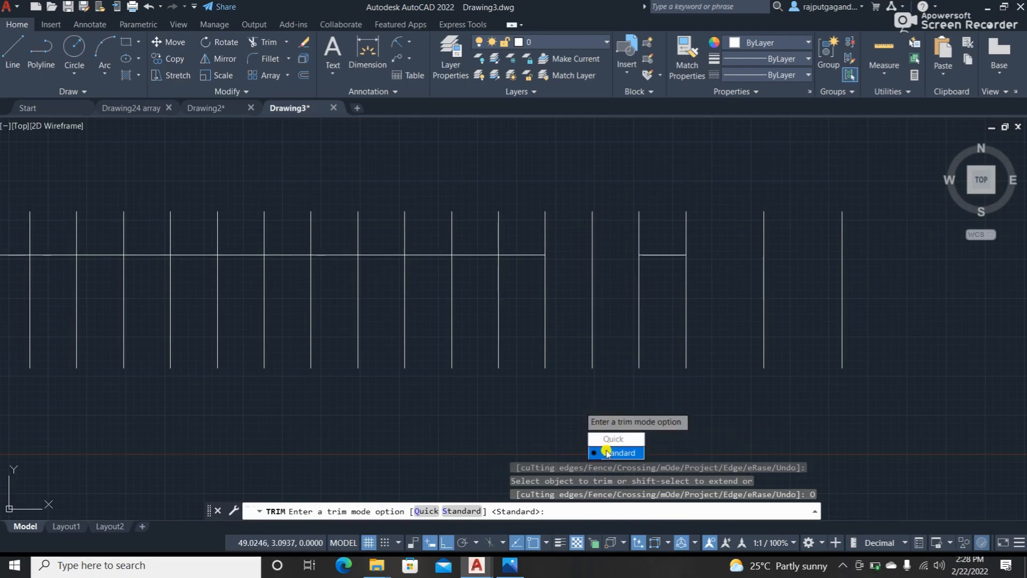
pyautogui.click(607, 453)
pyautogui.moveTo(592, 343)
pyautogui.mouseDown(button='middle')
pyautogui.moveTo(600, 341)
pyautogui.moveTo(601, 285)
pyautogui.mouseUp(button='middle')
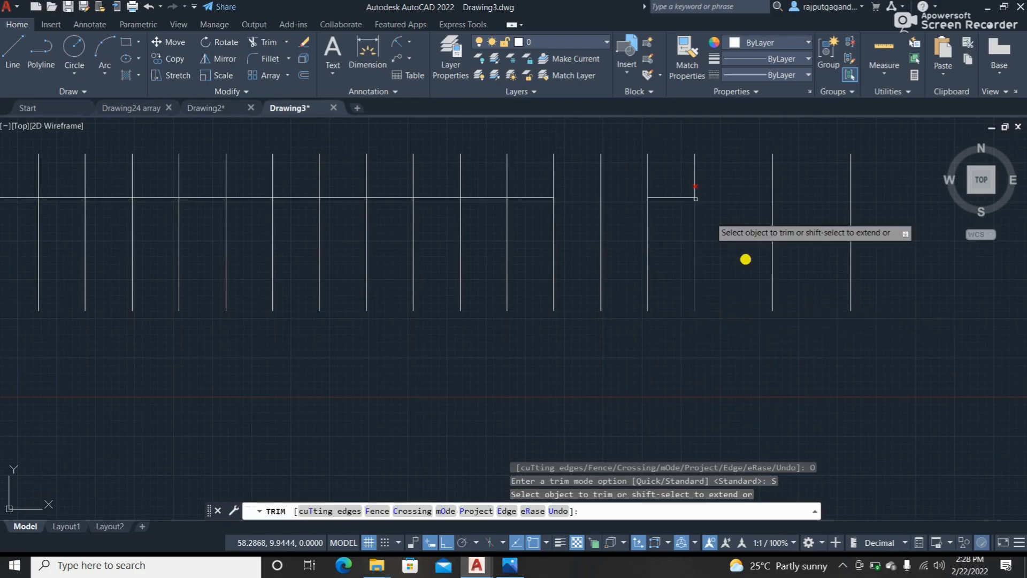
pyautogui.click(535, 196)
pyautogui.click(437, 197)
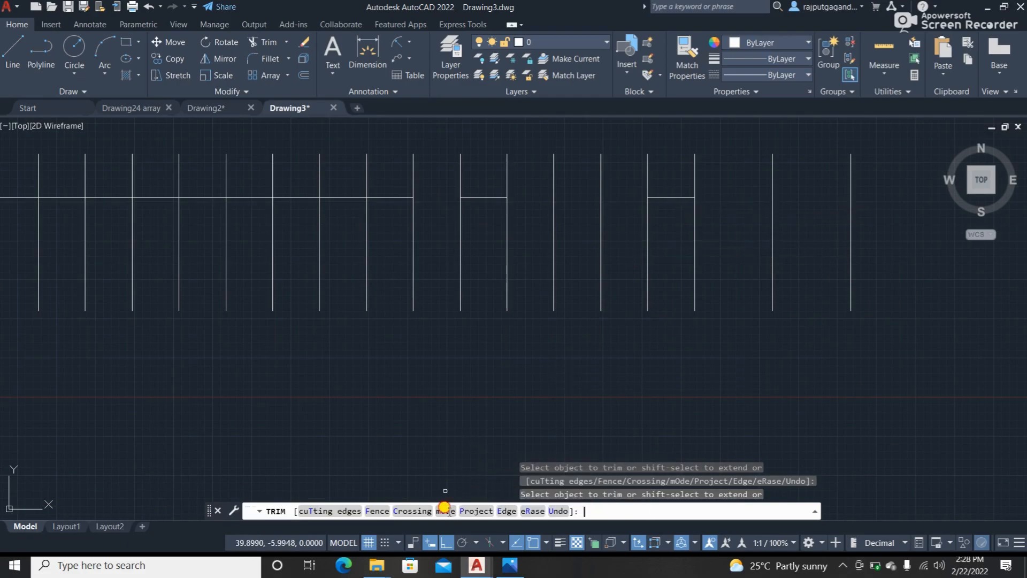
# Step: Set the trim mode to Quick and trim the horizontal pieces between the 14th and 15th and the 10th and 11th vertical lines
pyautogui.click(446, 510)
pyautogui.click(541, 409)
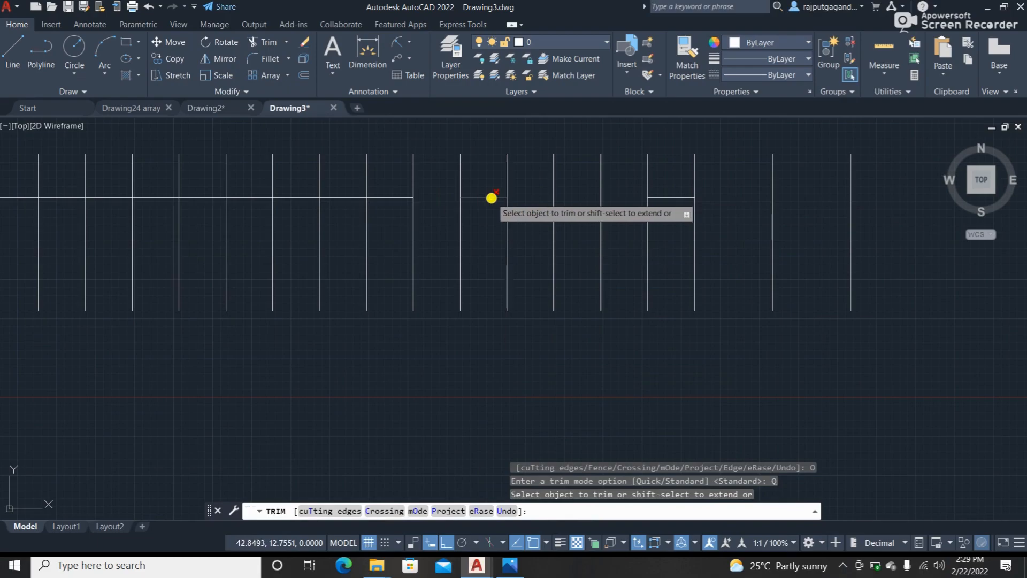
pyautogui.click(676, 197)
pyautogui.click(496, 197)
pyautogui.press('Escape')
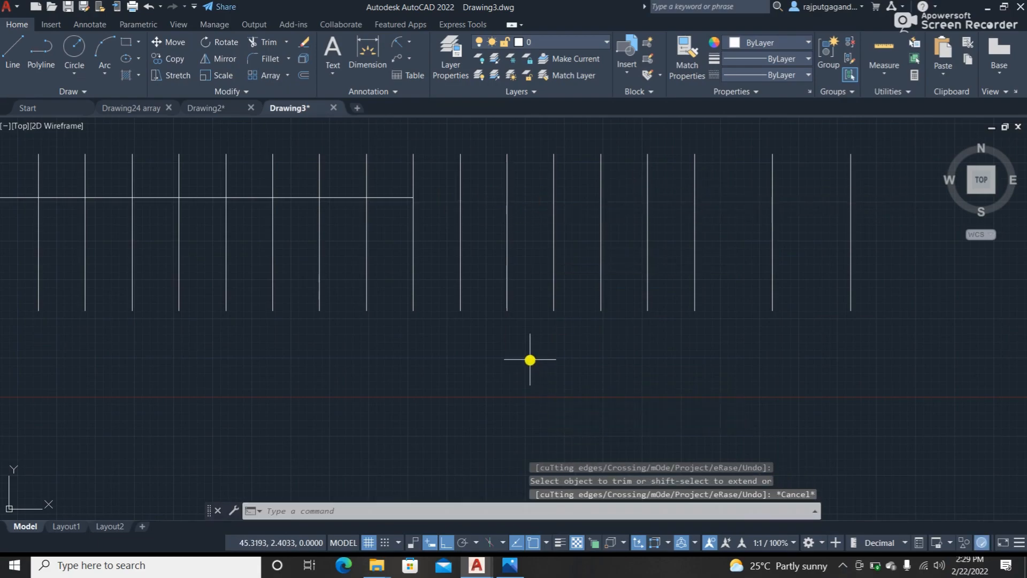
# Step: Extend the horizontal line one vertical line at a time from the 9th to the 17th, and undo the extension
pyautogui.scroll(-2, 454, 339)
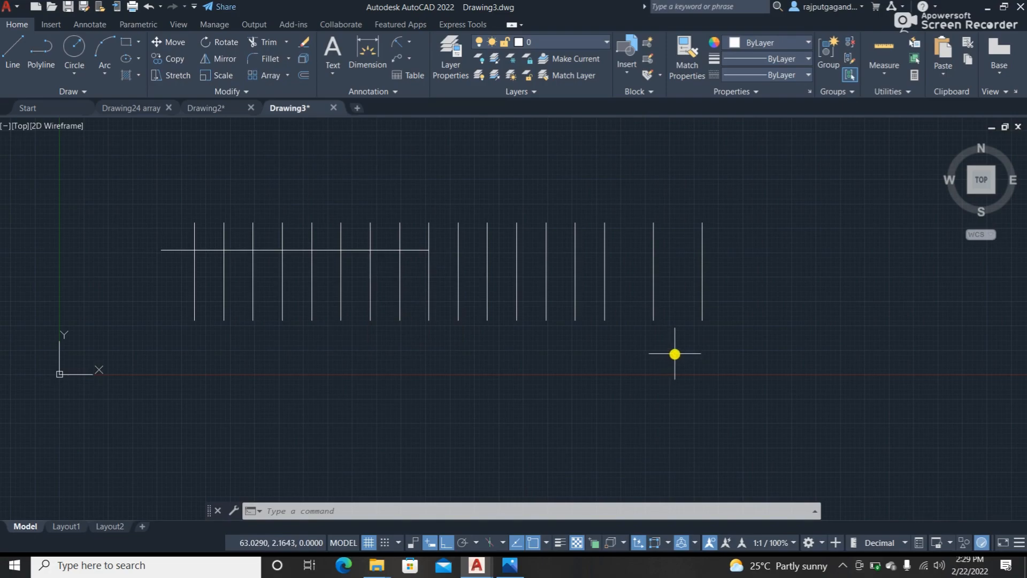
pyautogui.write('EX')
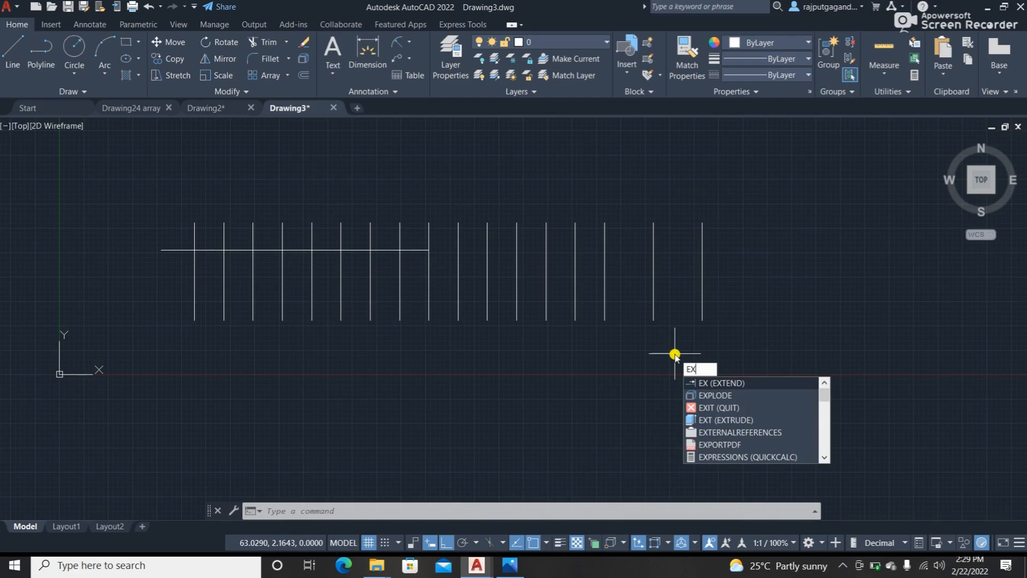
pyautogui.press('Return')
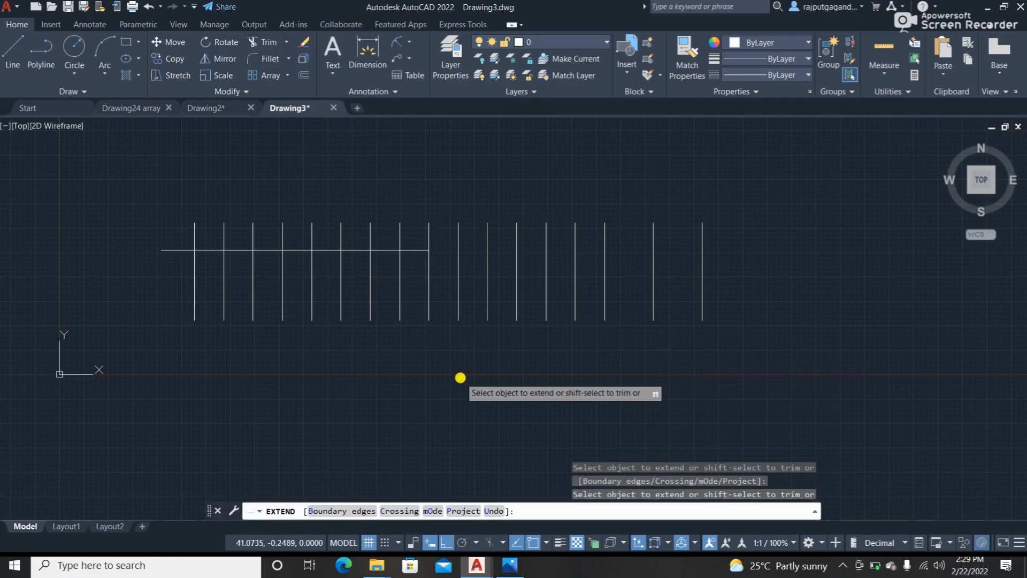
pyautogui.click(426, 249)
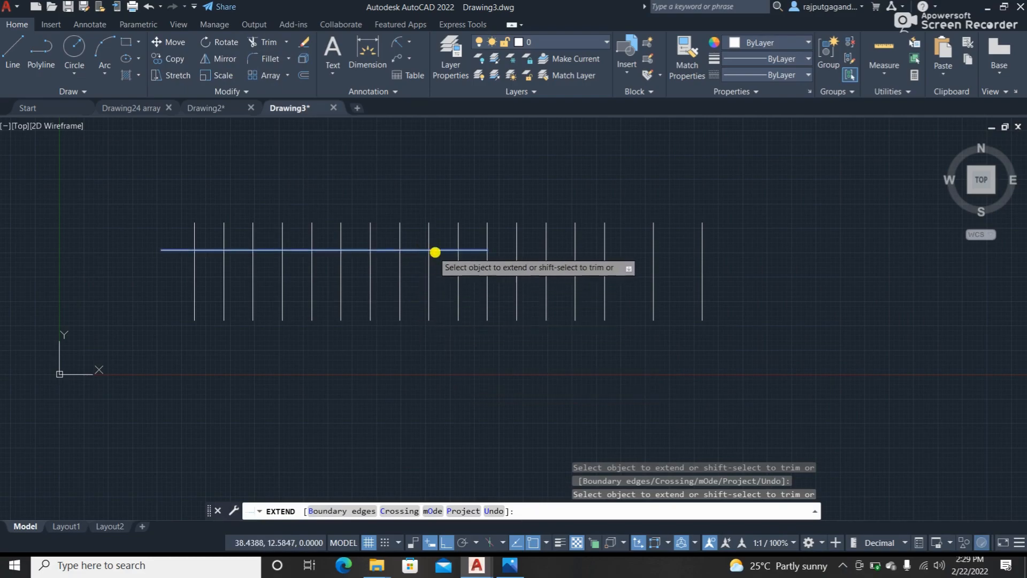
pyautogui.click(445, 251)
pyautogui.click(482, 250)
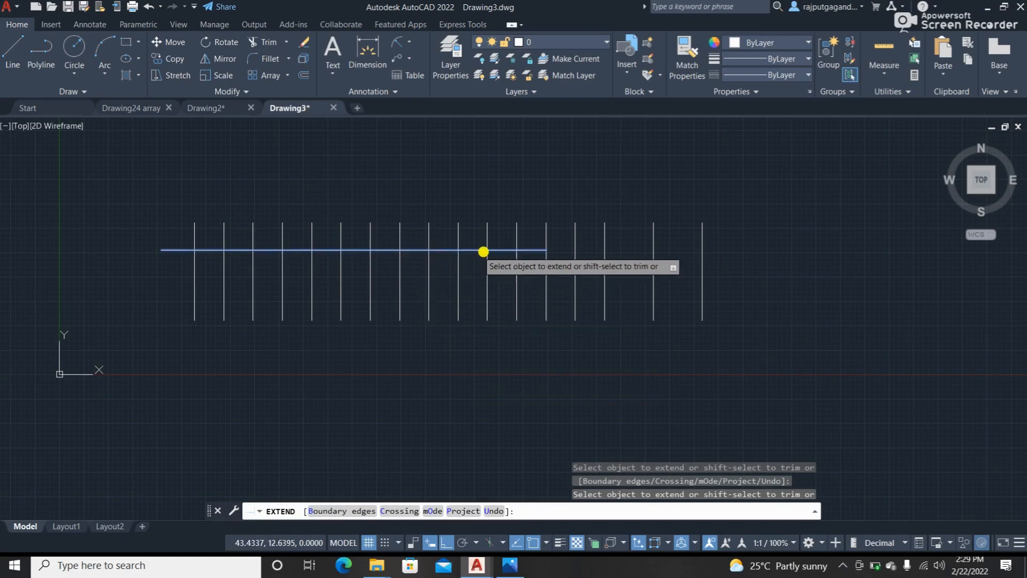
pyautogui.click(500, 250)
pyautogui.click(538, 250)
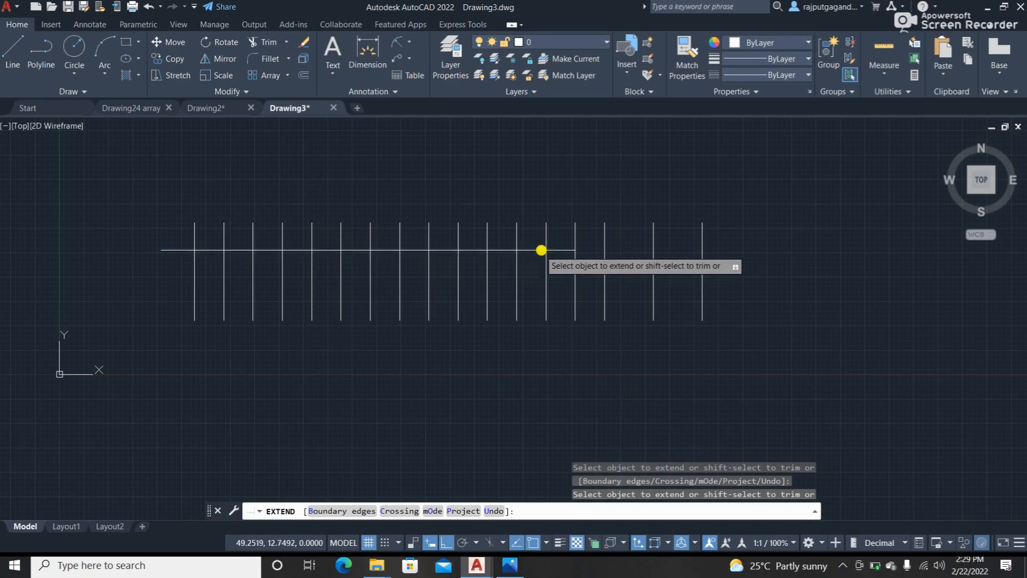
pyautogui.click(556, 250)
pyautogui.click(594, 249)
pyautogui.click(617, 251)
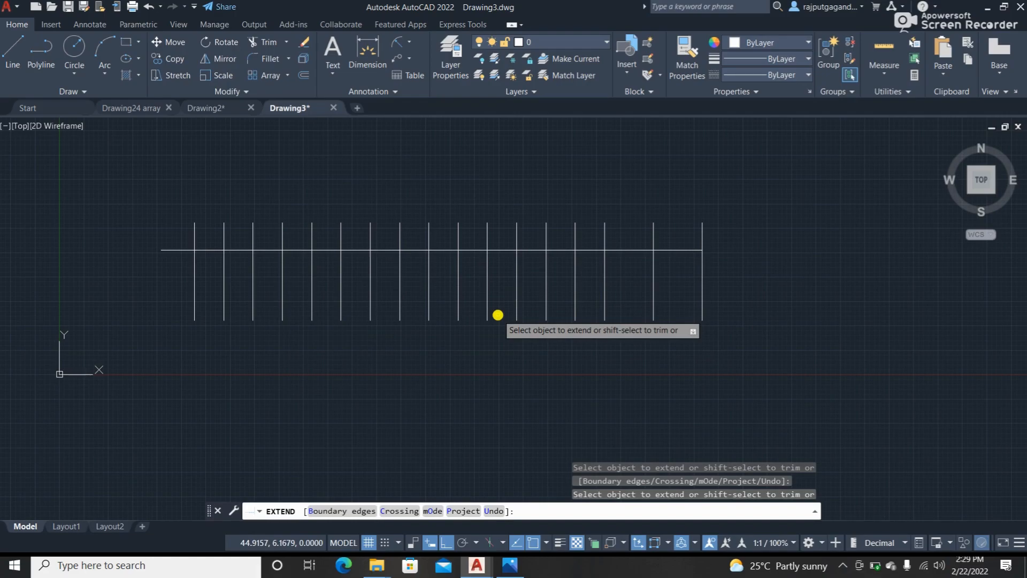
pyautogui.press('Escape')
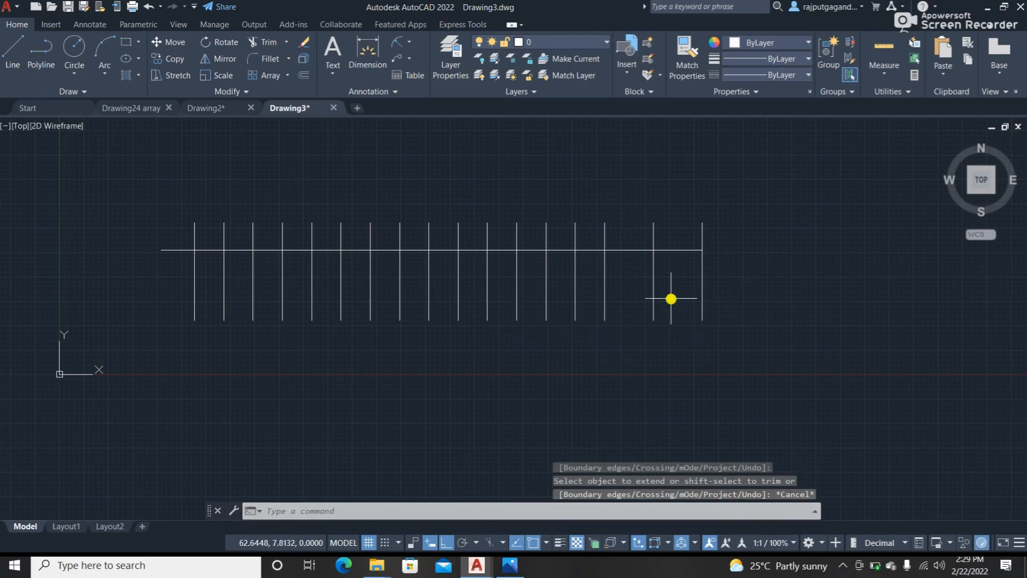
pyautogui.hotkey('ctrl', 'z')
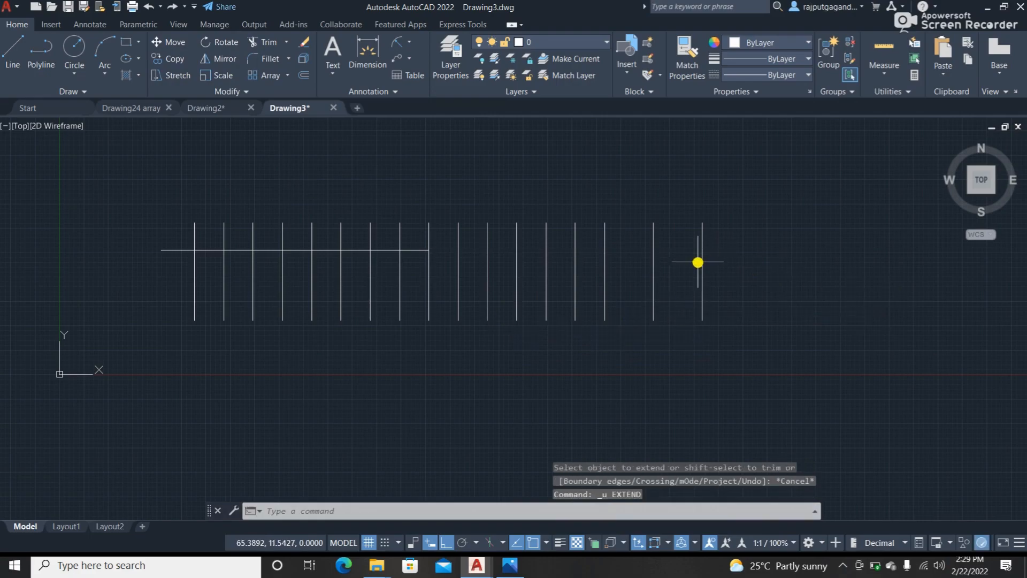
# Step: Extend the horizontal line directly to the 17th vertical line, using that line as the boundary edge
pyautogui.write('EX')
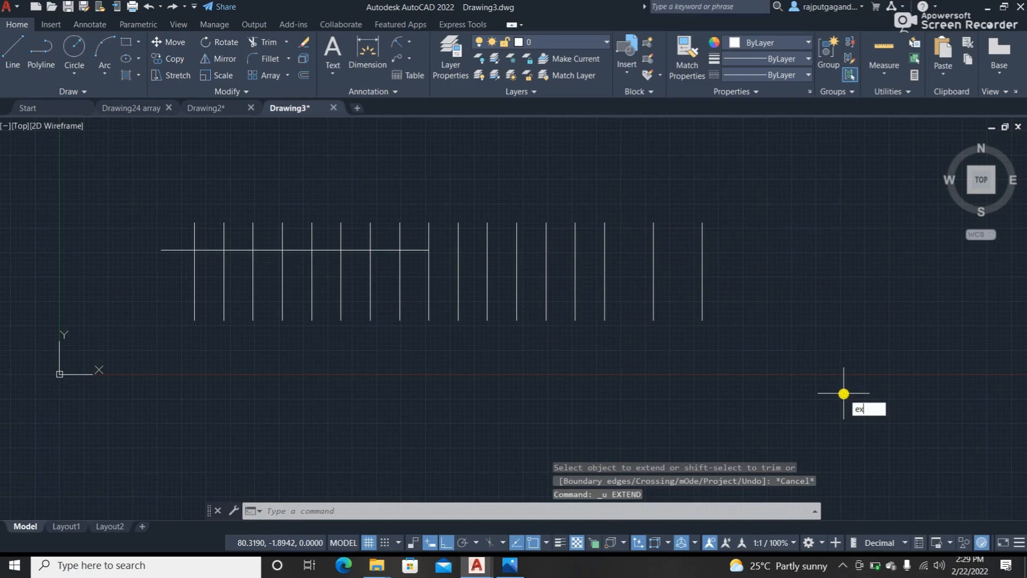
pyautogui.press('Return')
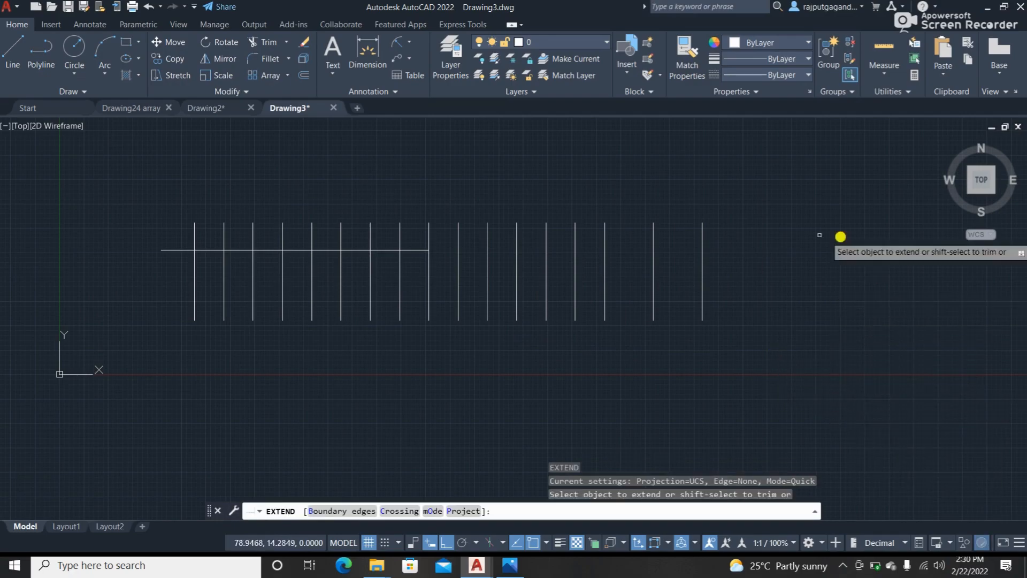
pyautogui.click(315, 510)
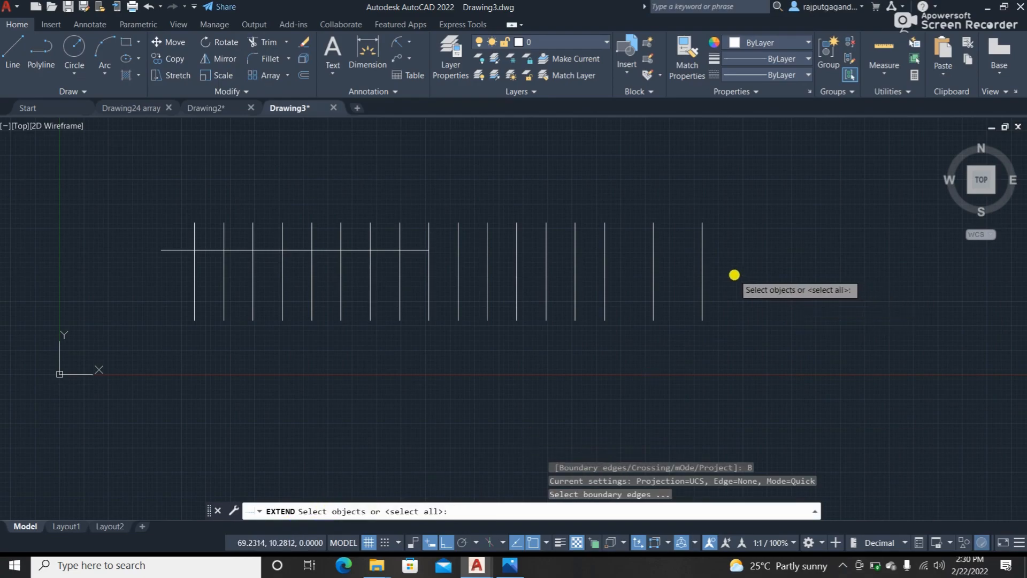
pyautogui.click(701, 277)
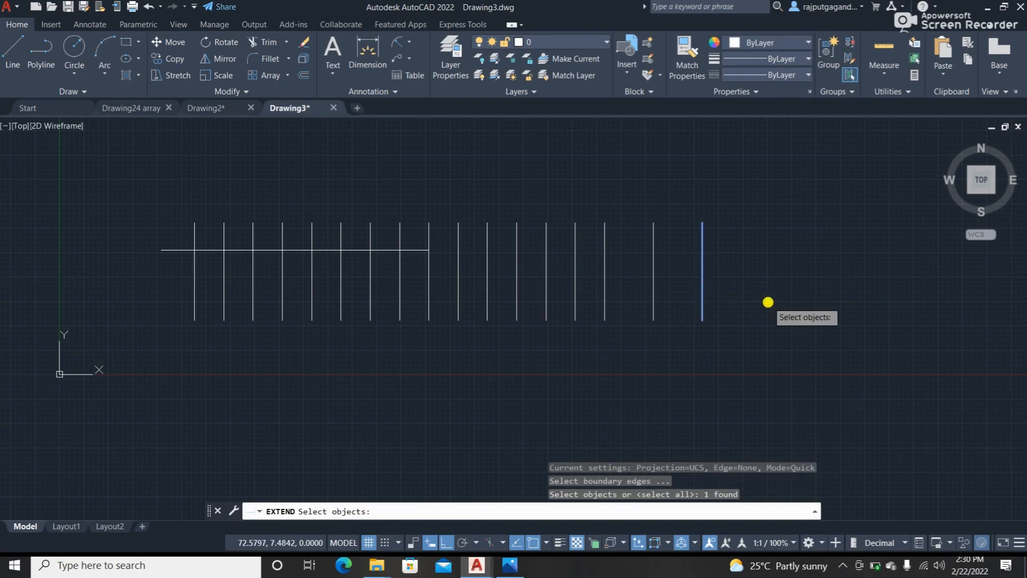
pyautogui.press('Return')
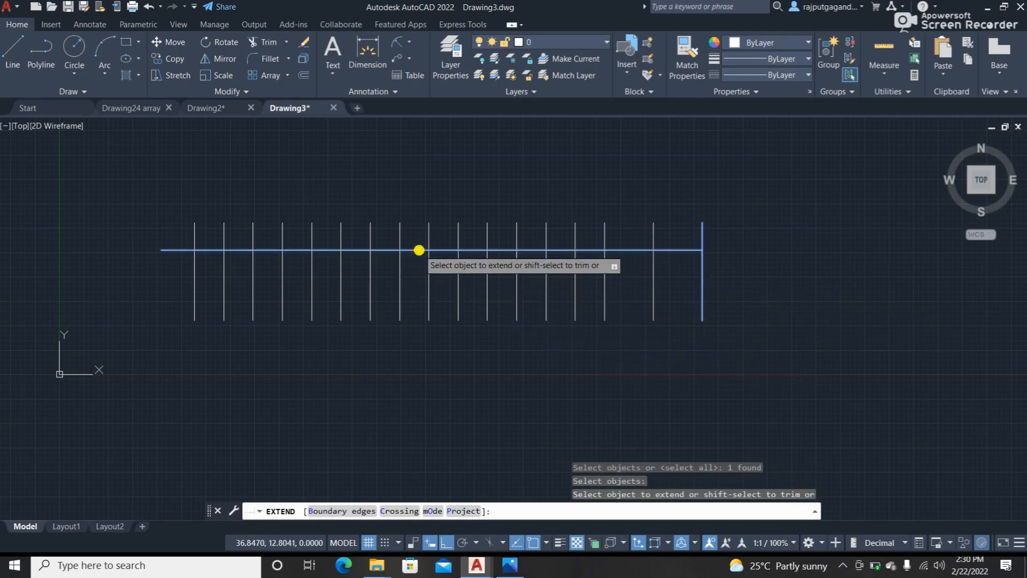
pyautogui.click(419, 250)
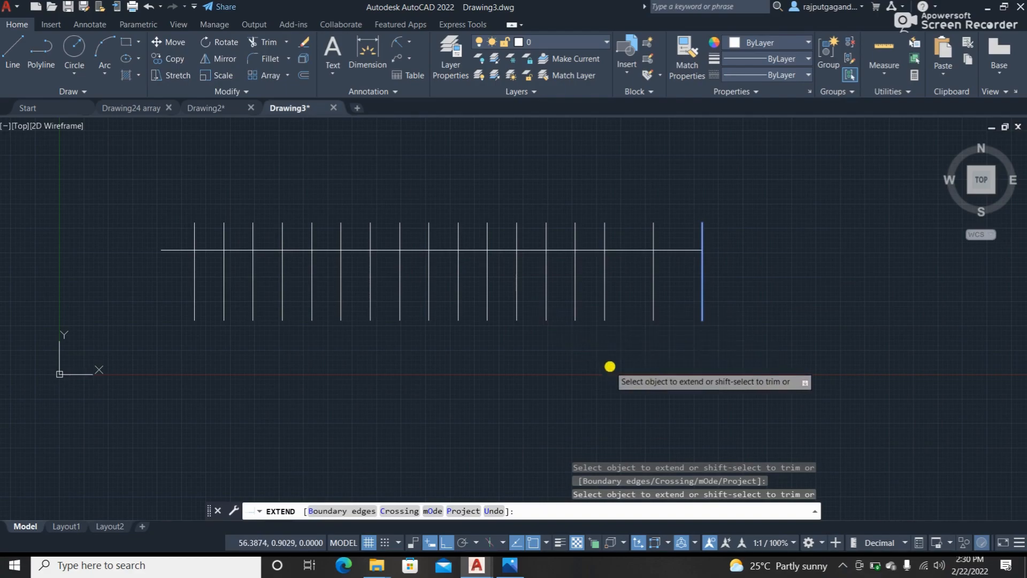
pyautogui.press('Escape')
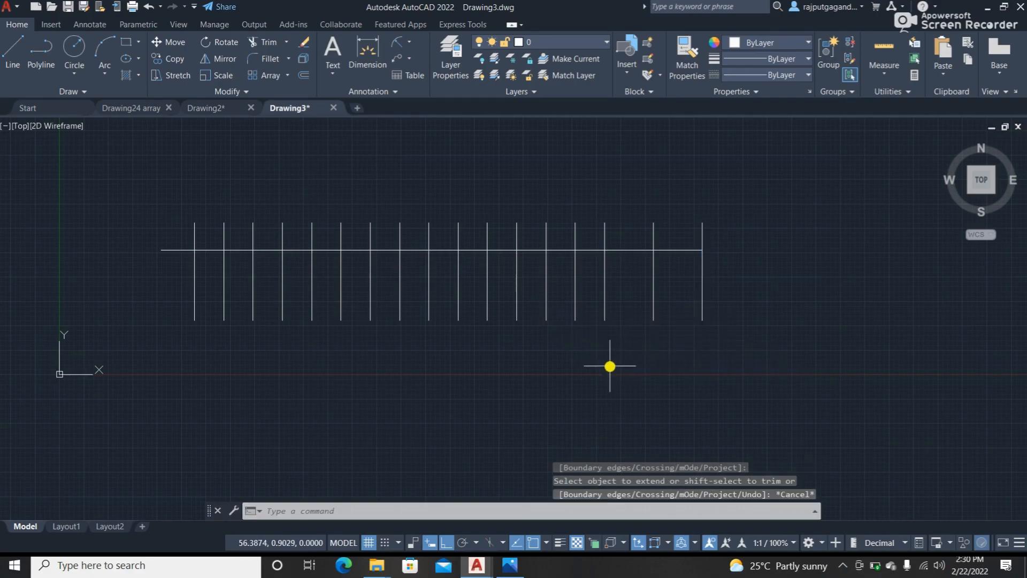